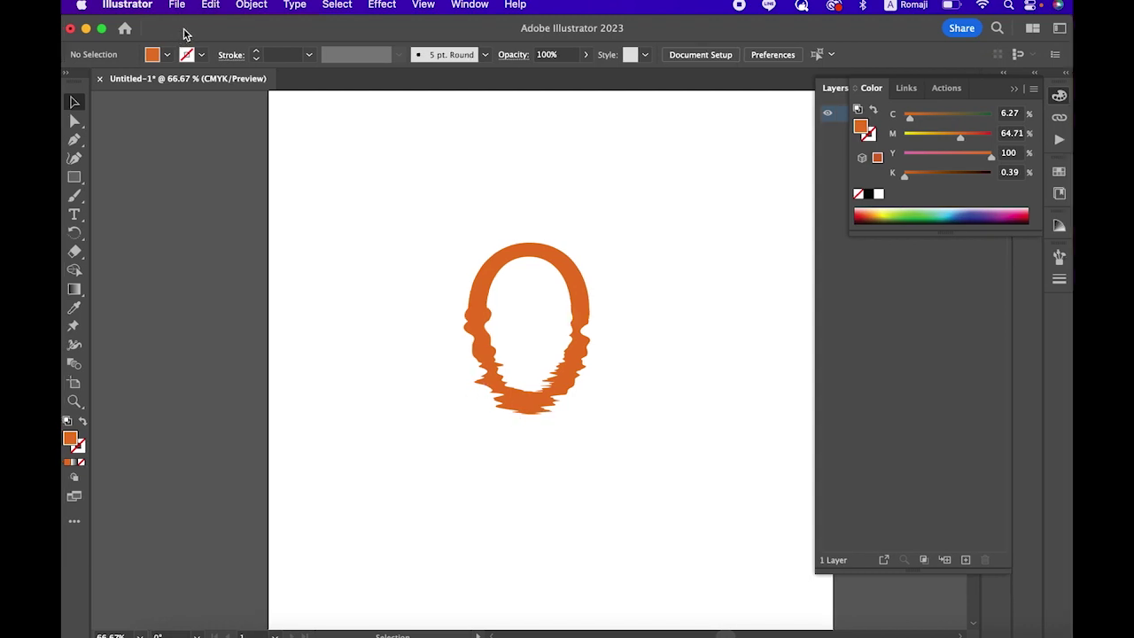
Move the orange glitched reference shape off the artboard onto the pasteboard.
{"action": "left_click_drag", "start_coordinate": [174, 37], "coordinate": [205, 37]}
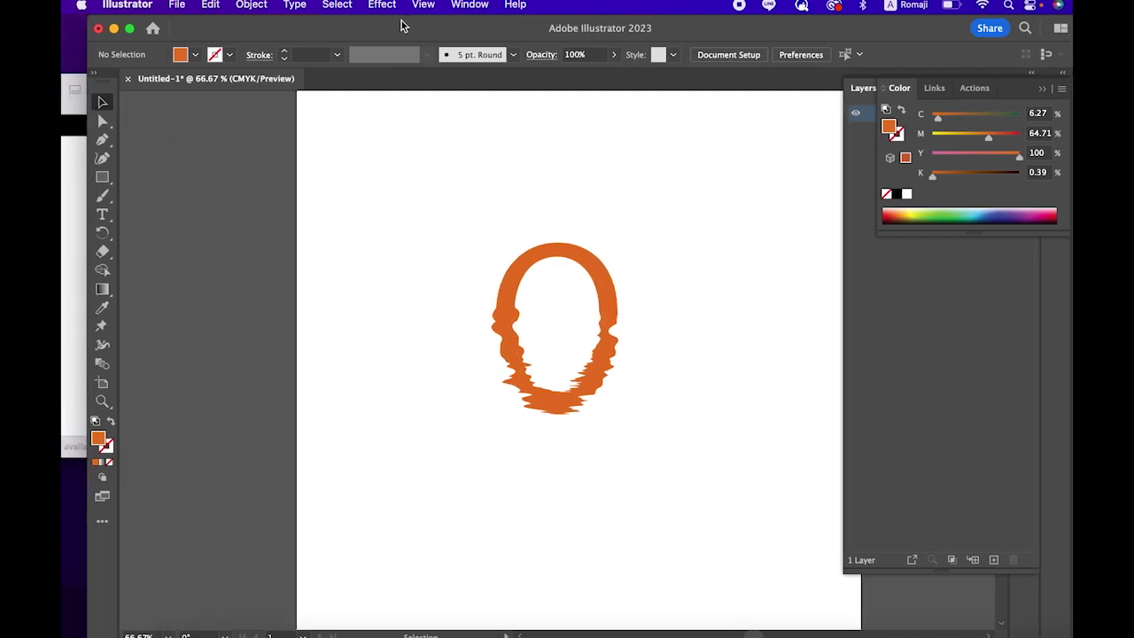
{"action": "left_click_drag", "start_coordinate": [400, 26], "coordinate": [374, 30]}
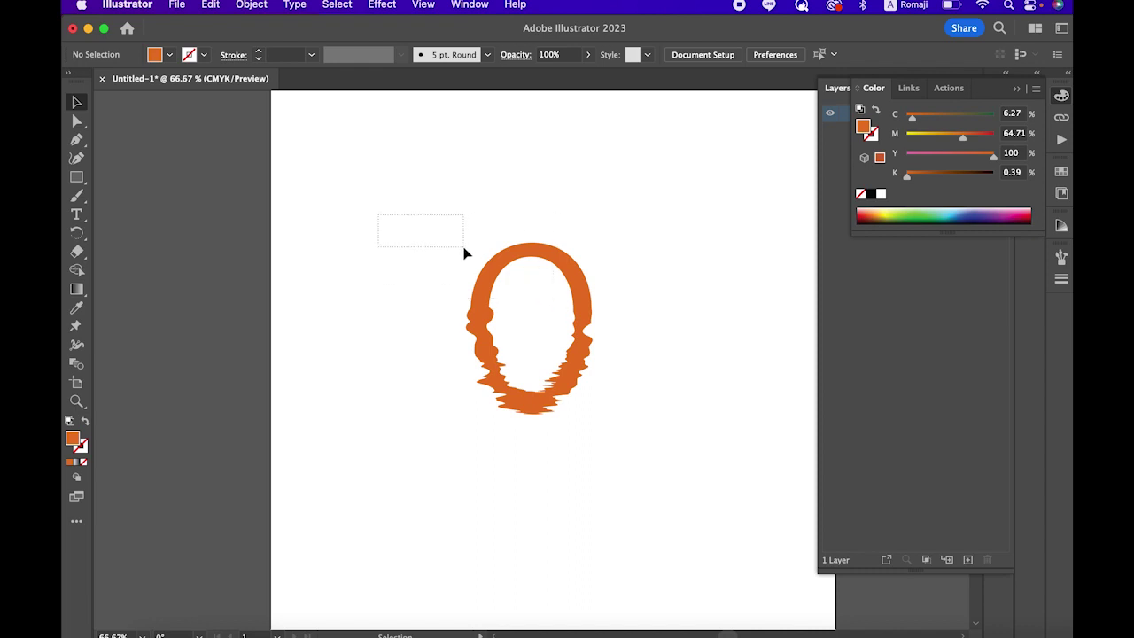
{"action": "mouse_move", "coordinate": [379, 220]}
{"action": "left_mouse_down"}
{"action": "mouse_move", "coordinate": [595, 326]}
{"action": "mouse_move", "coordinate": [215, 301]}
{"action": "left_mouse_up"}
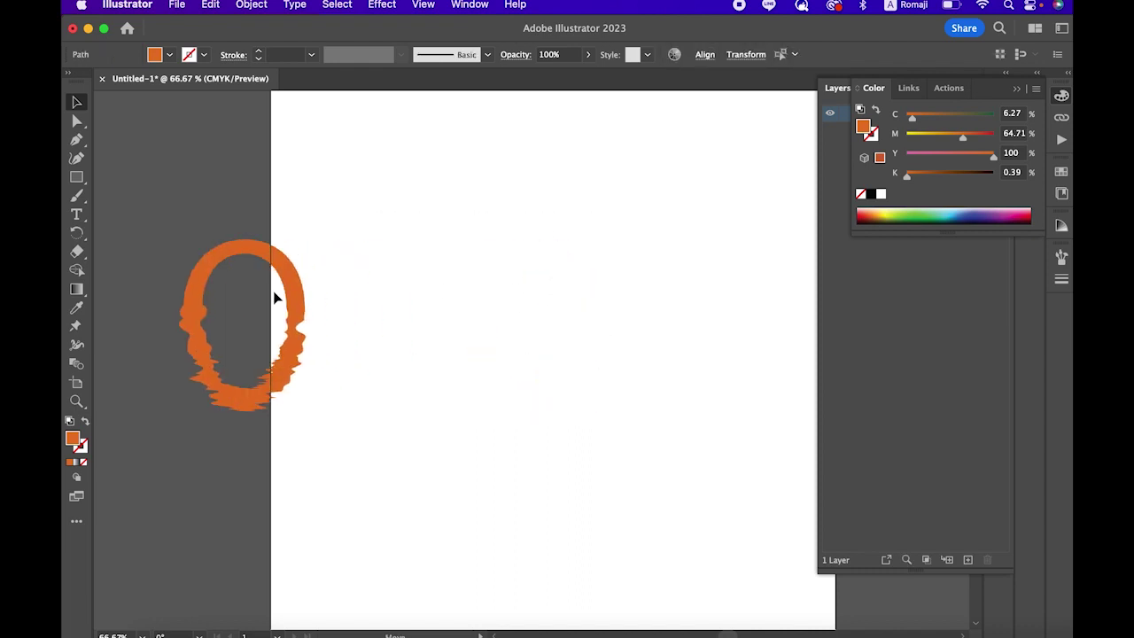
{"action": "left_click", "coordinate": [496, 302]}
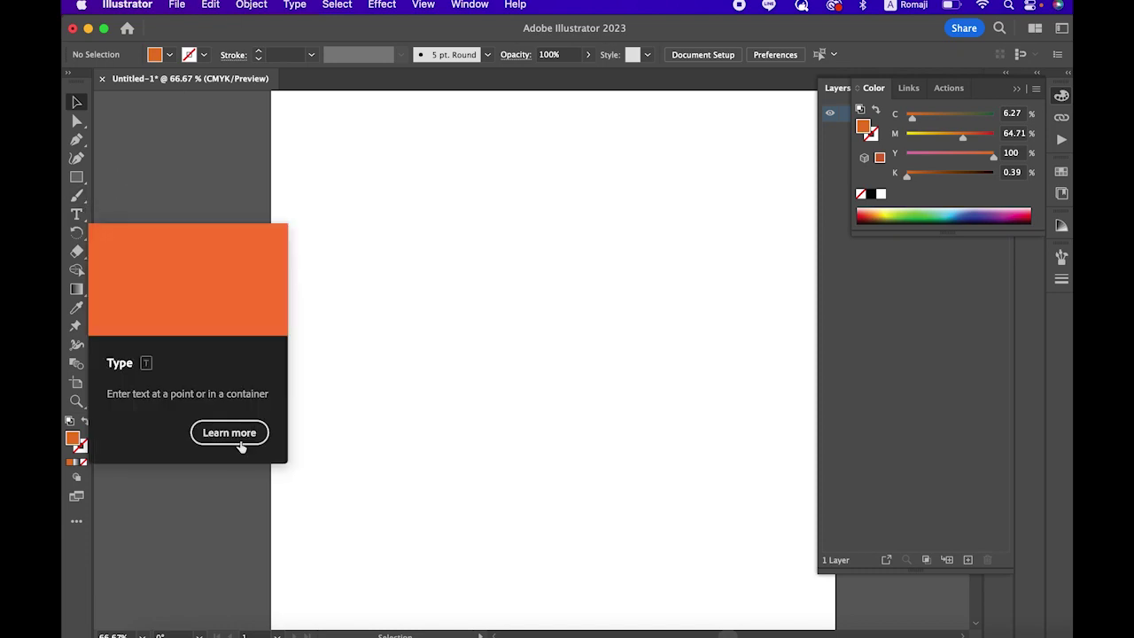
Type a letter 'o' on the artboard and scale it into a large black O.
{"action": "left_click", "coordinate": [76, 214]}
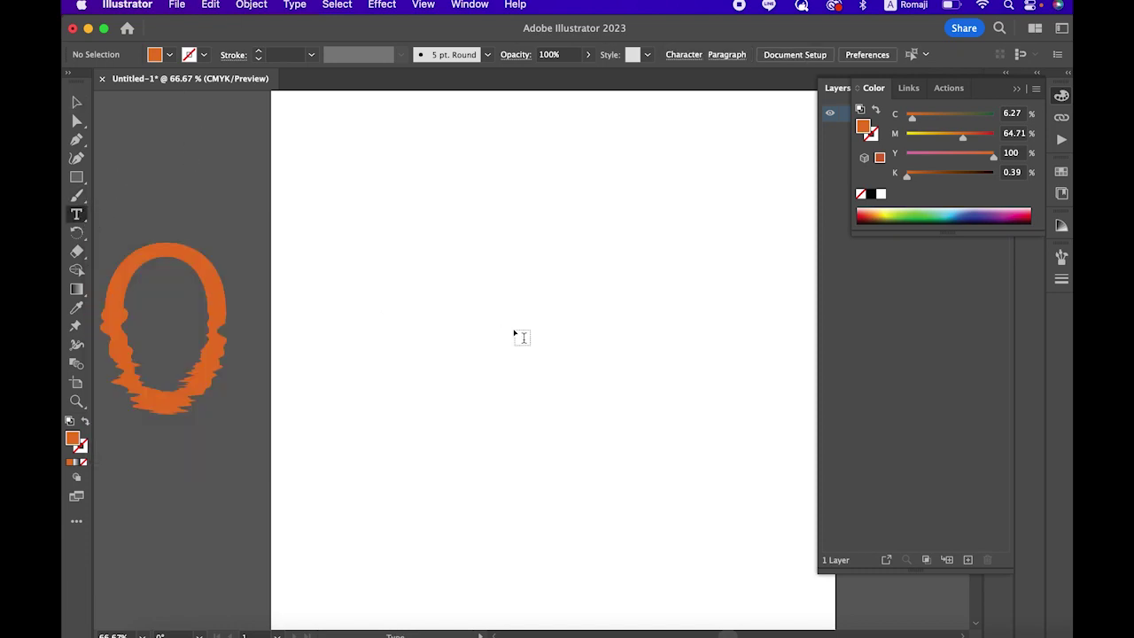
{"action": "left_click", "coordinate": [473, 308]}
{"action": "key", "text": "BackSpace"}
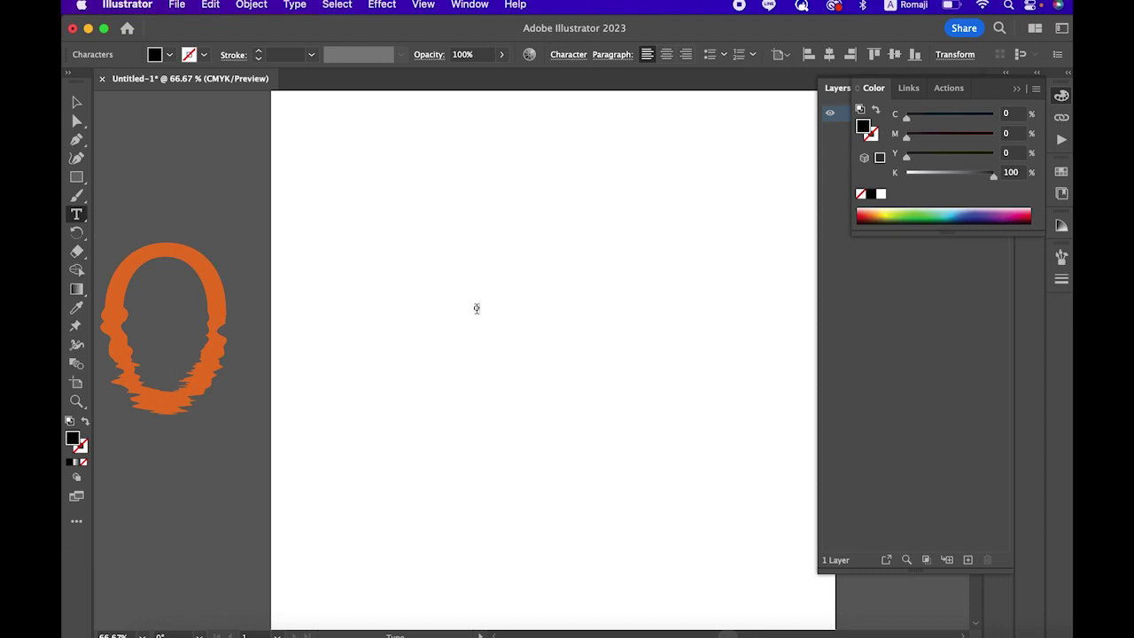
{"action": "type", "text": "o"}
{"action": "left_click", "coordinate": [76, 102]}
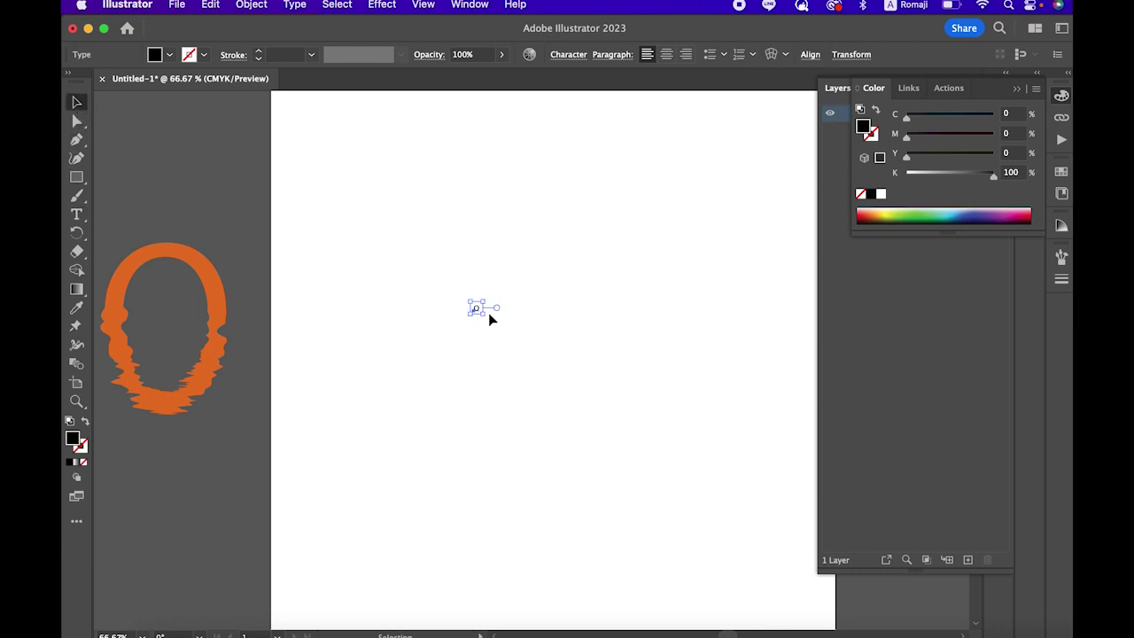
{"action": "left_click_drag", "start_coordinate": [484, 311], "coordinate": [663, 509]}
{"action": "left_click_drag", "start_coordinate": [563, 423], "coordinate": [562, 317]}
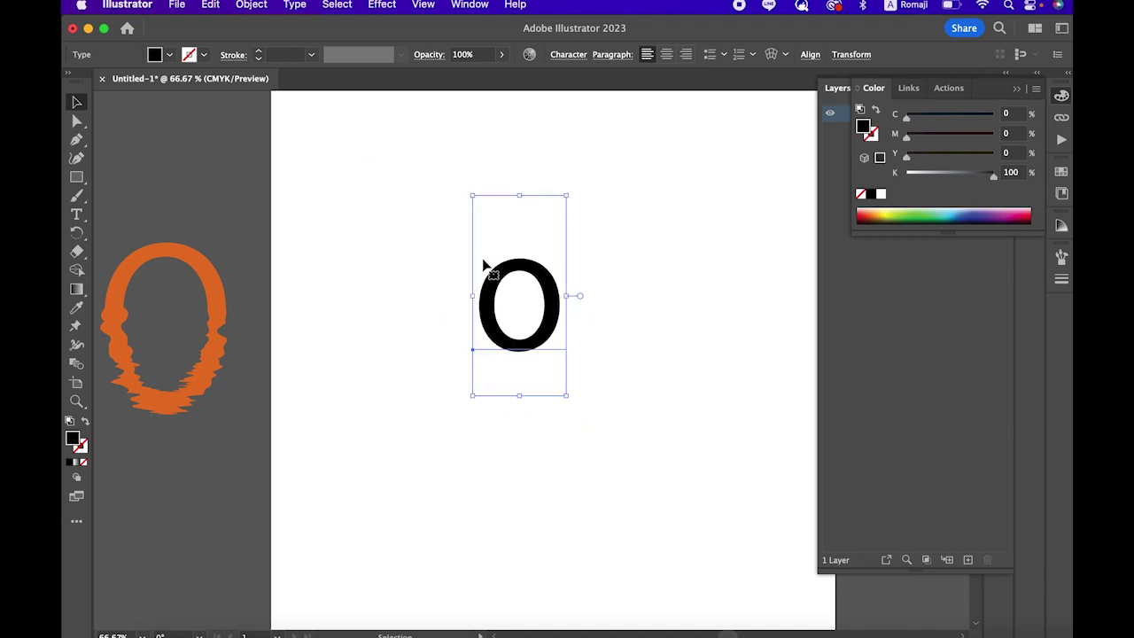
Convert the O text to outlines with Type > Create Outlines.
{"action": "left_click", "coordinate": [357, 243]}
{"action": "left_click", "coordinate": [481, 296]}
{"action": "left_click", "coordinate": [256, 4]}
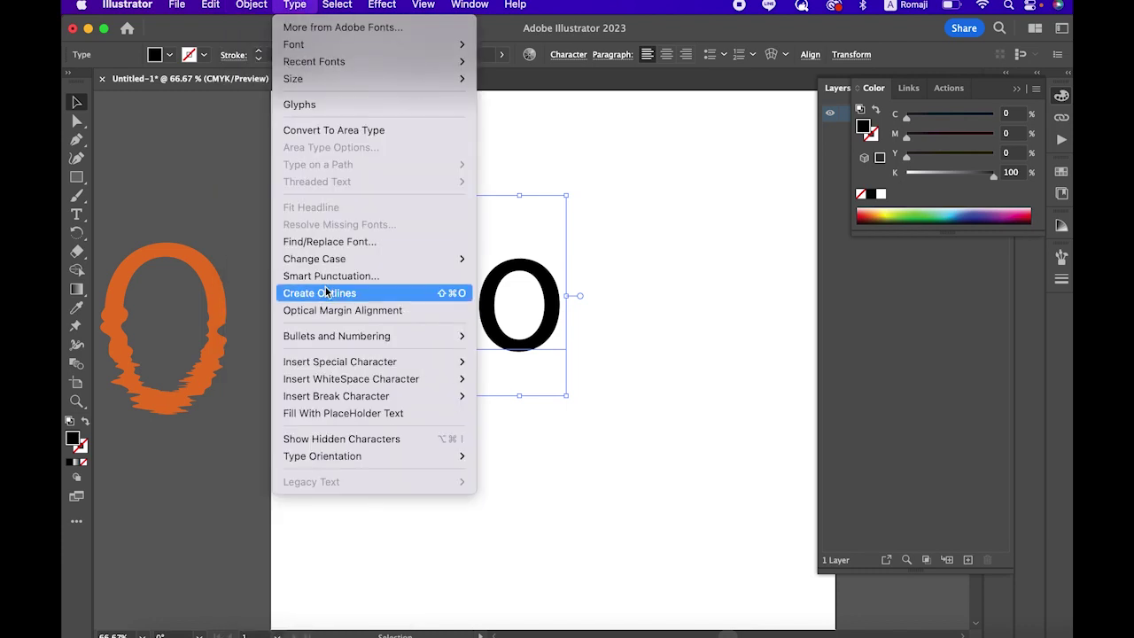
{"action": "left_click", "coordinate": [326, 292]}
{"action": "left_click", "coordinate": [411, 317]}
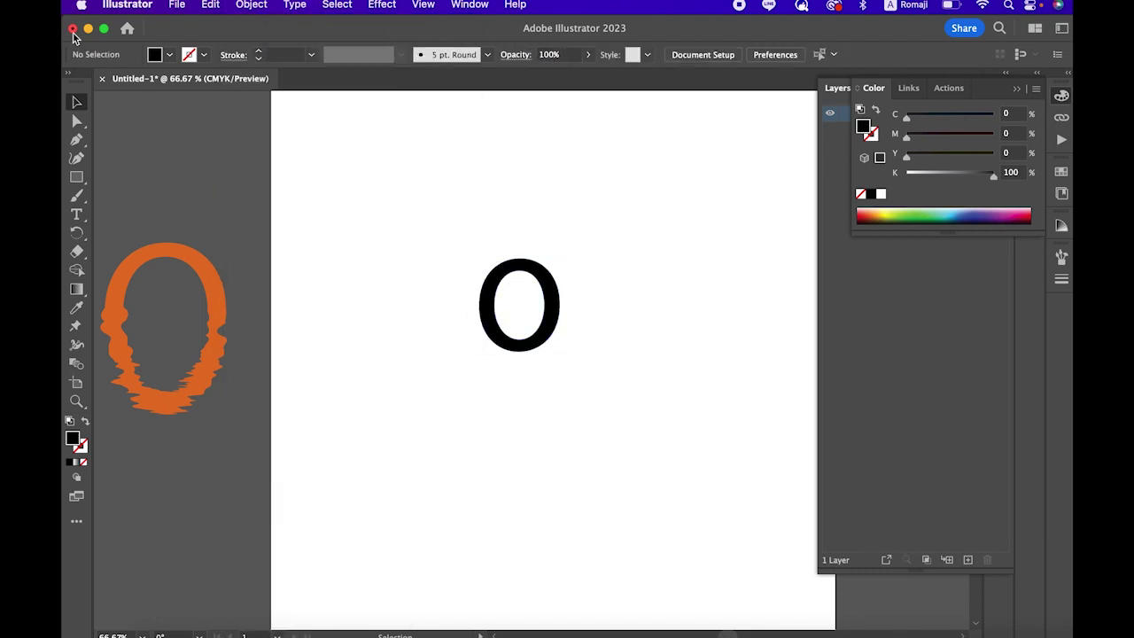
{"action": "left_click", "coordinate": [76, 140]}
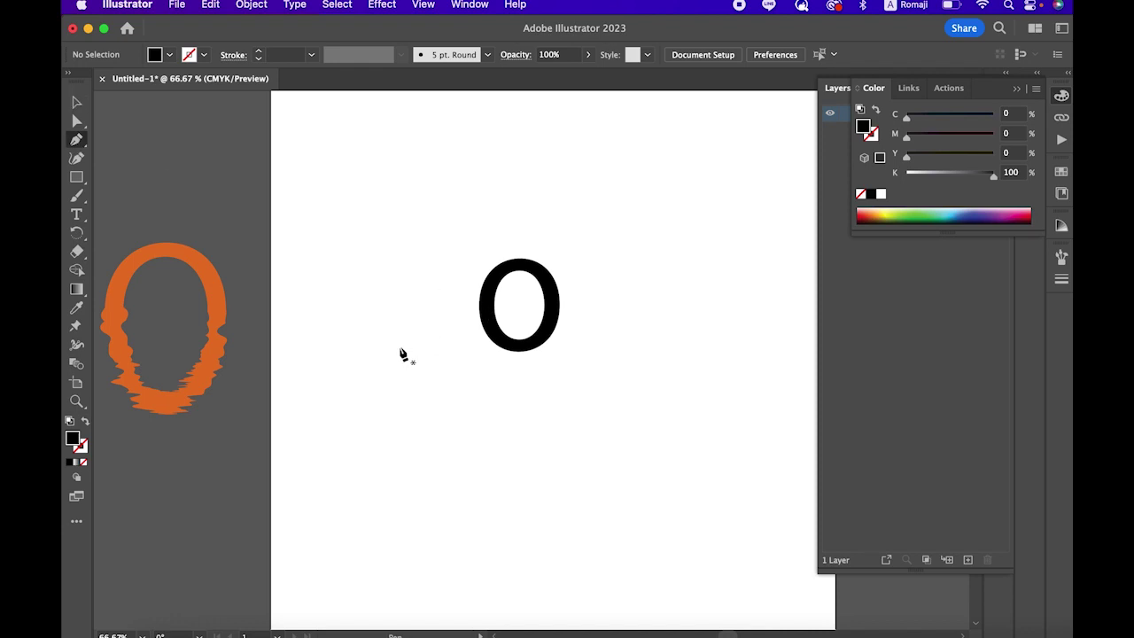
Draw a four-point test shape with the Pen tool, then delete it.
{"action": "left_click", "coordinate": [337, 350]}
{"action": "left_click", "coordinate": [346, 234]}
{"action": "left_click", "coordinate": [406, 245]}
{"action": "left_click", "coordinate": [407, 356]}
{"action": "left_click", "coordinate": [336, 351]}
{"action": "left_click", "coordinate": [76, 103]}
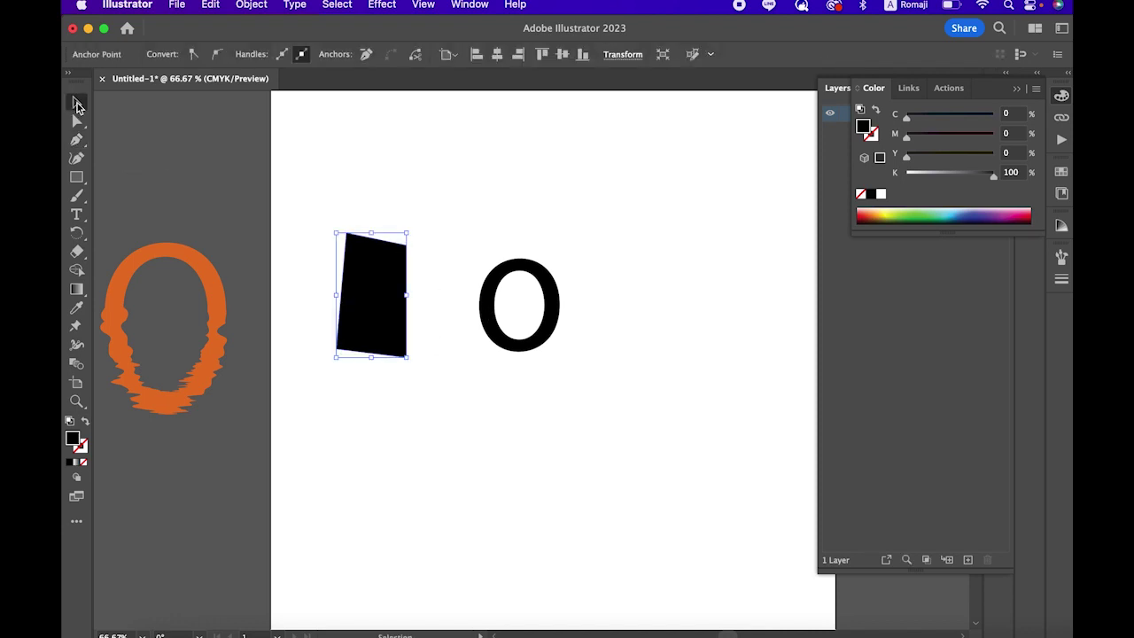
{"action": "key", "text": "BackSpace"}
{"action": "key", "text": "BackSpace"}
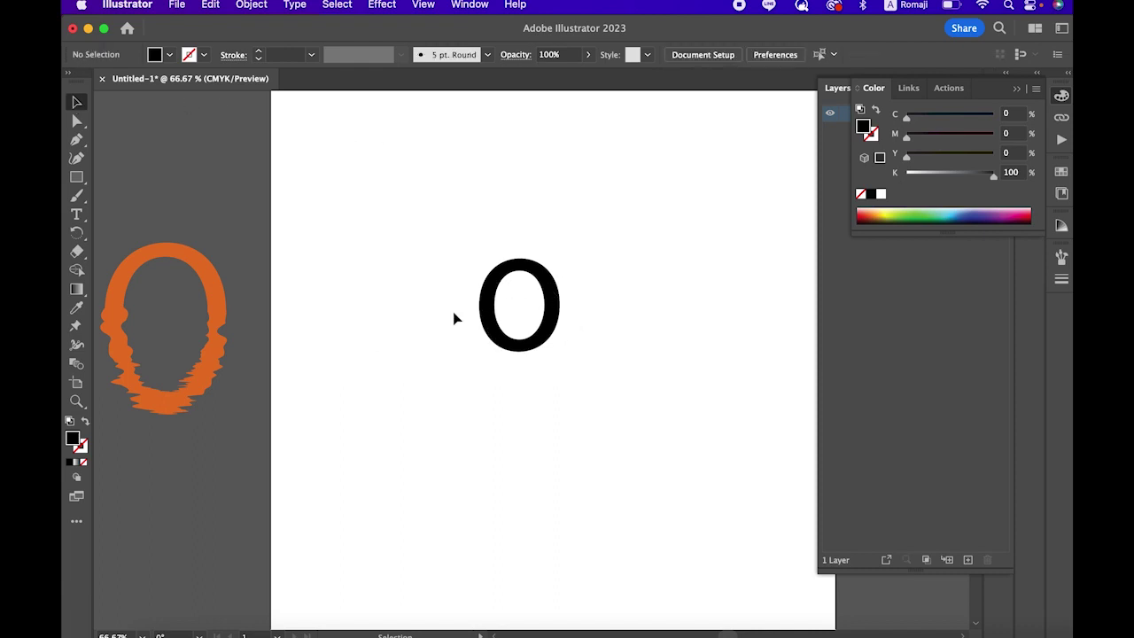
Nudge the outlined O left and drag its corner handle to scale it much larger.
{"action": "left_click_drag", "start_coordinate": [488, 305], "coordinate": [467, 302]}
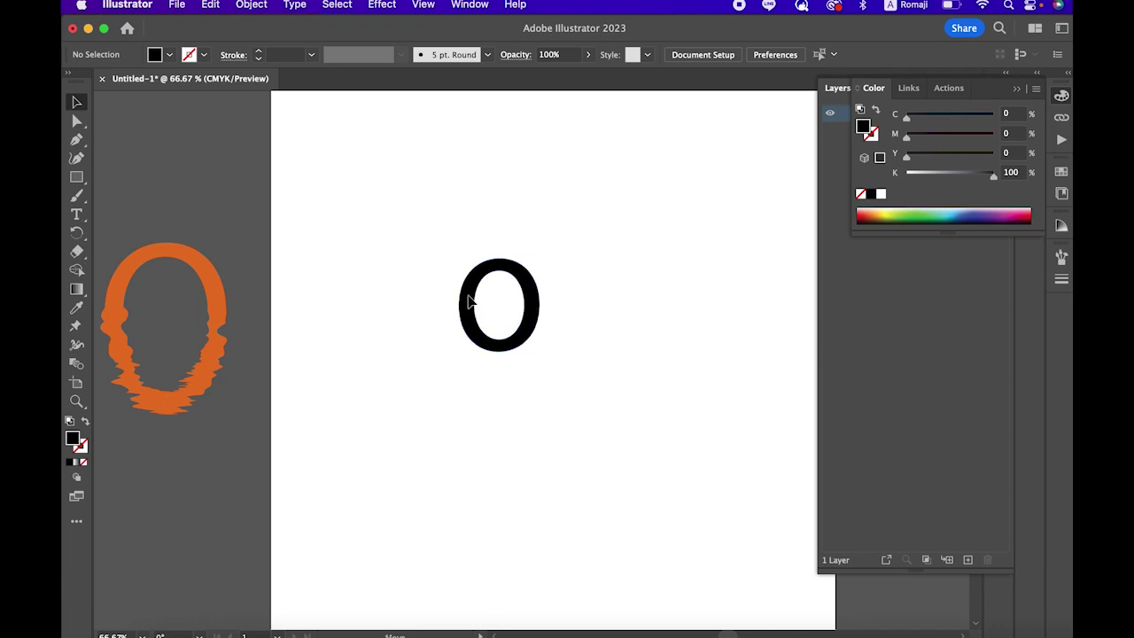
{"action": "left_click_drag", "start_coordinate": [539, 349], "coordinate": [622, 442]}
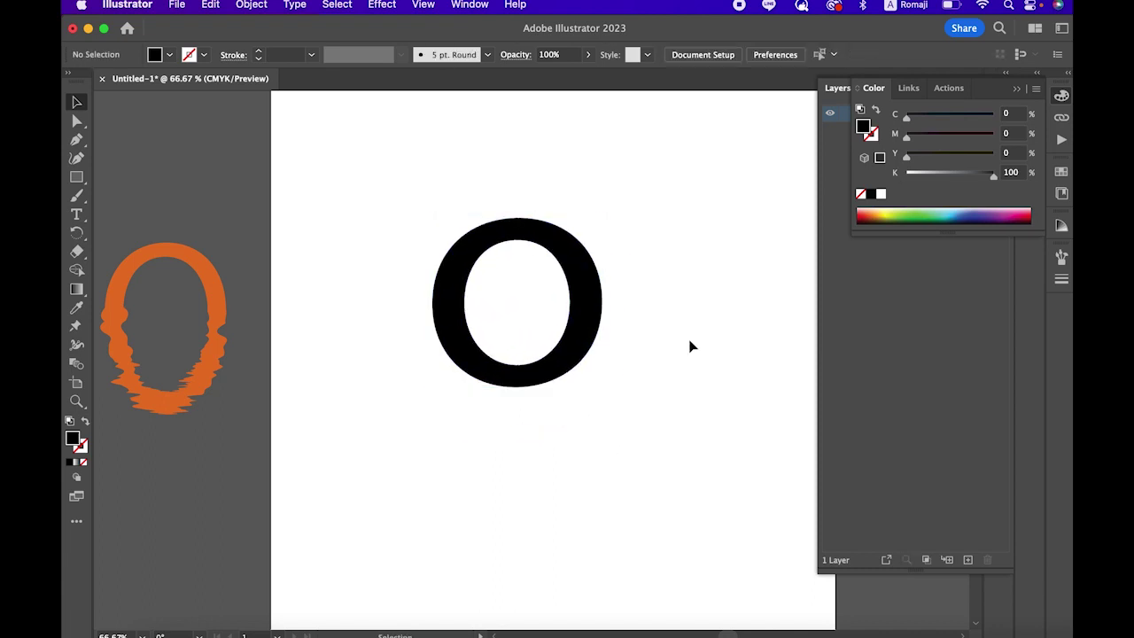
{"action": "left_click", "coordinate": [459, 275]}
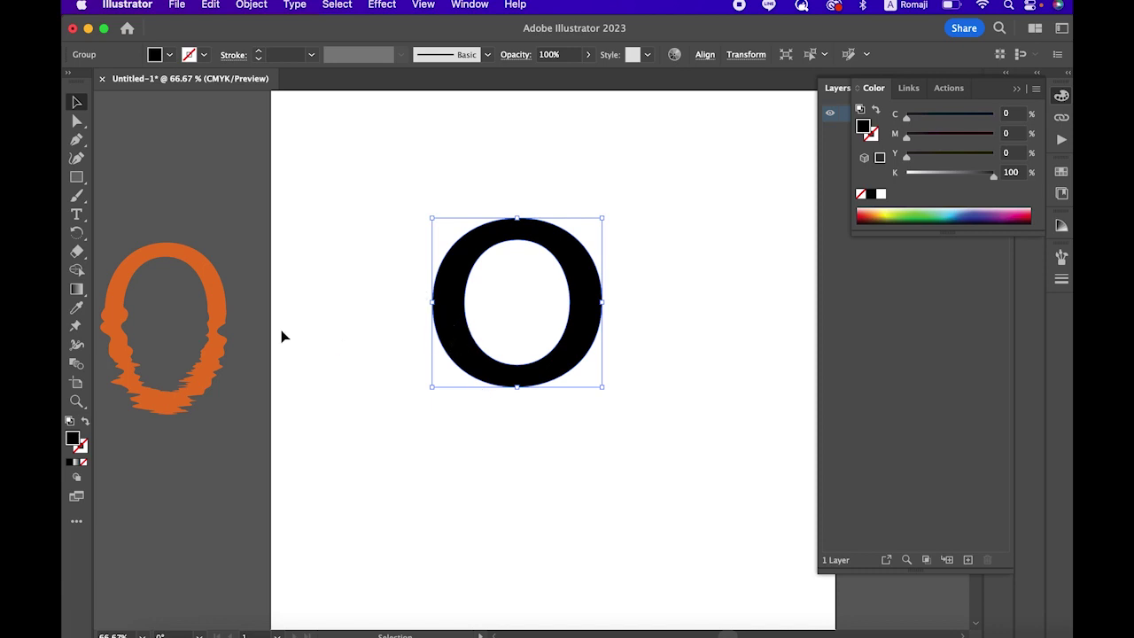
{"action": "left_click", "coordinate": [190, 324]}
{"action": "left_click", "coordinate": [264, 322]}
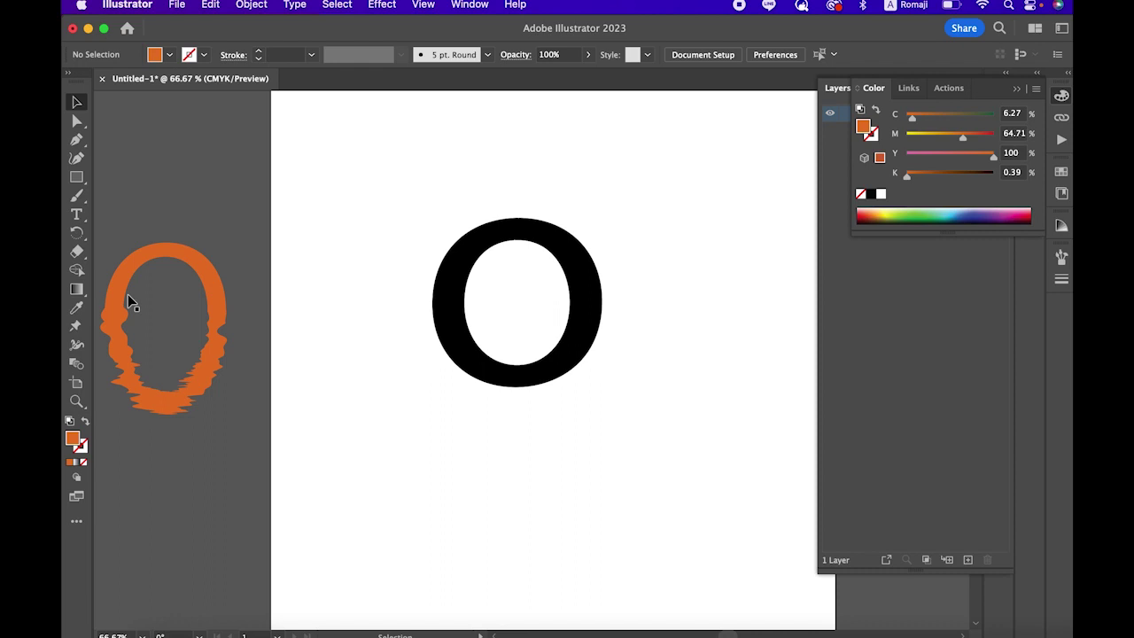
{"action": "left_click", "coordinate": [465, 301]}
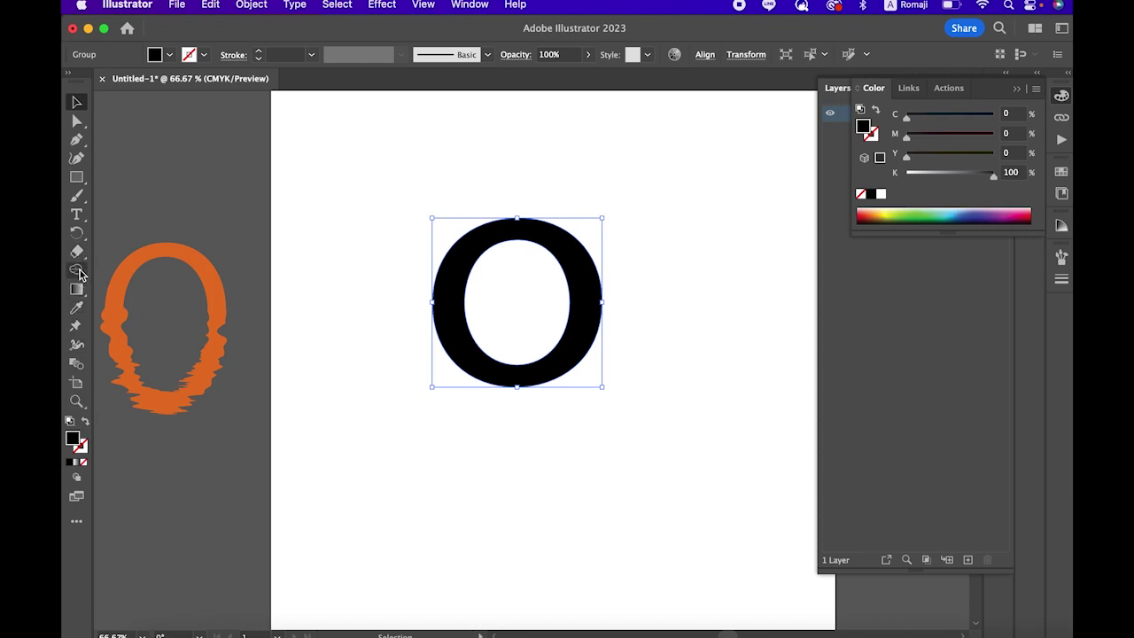
Slice the O horizontally through its middle with the Knife tool.
{"action": "left_click", "coordinate": [77, 521]}
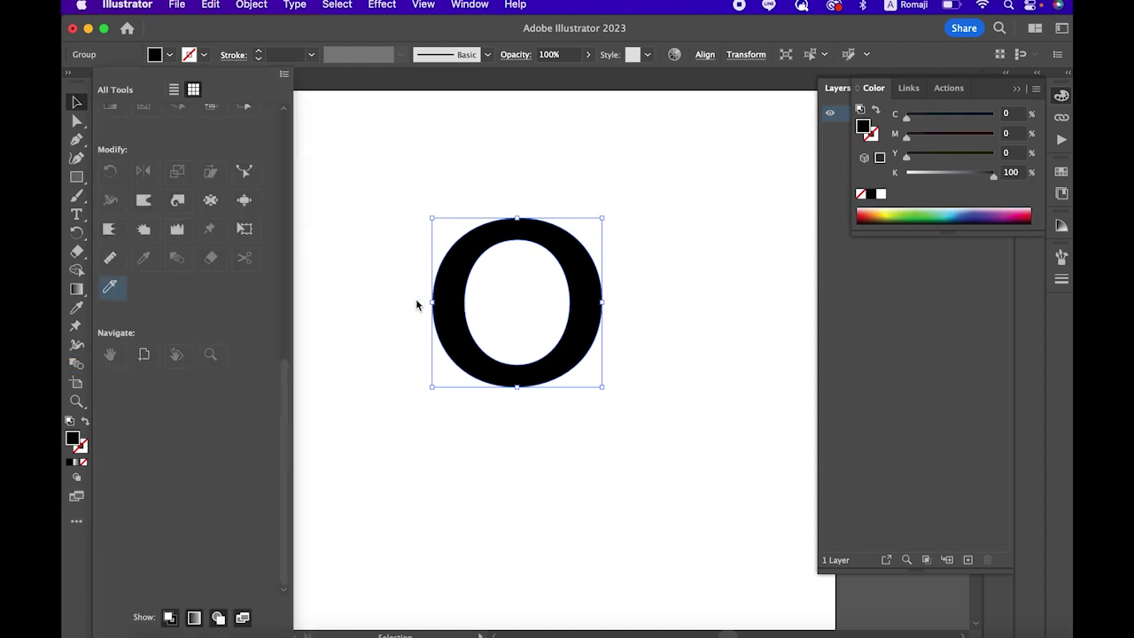
{"action": "left_click_drag", "start_coordinate": [422, 303], "coordinate": [648, 308]}
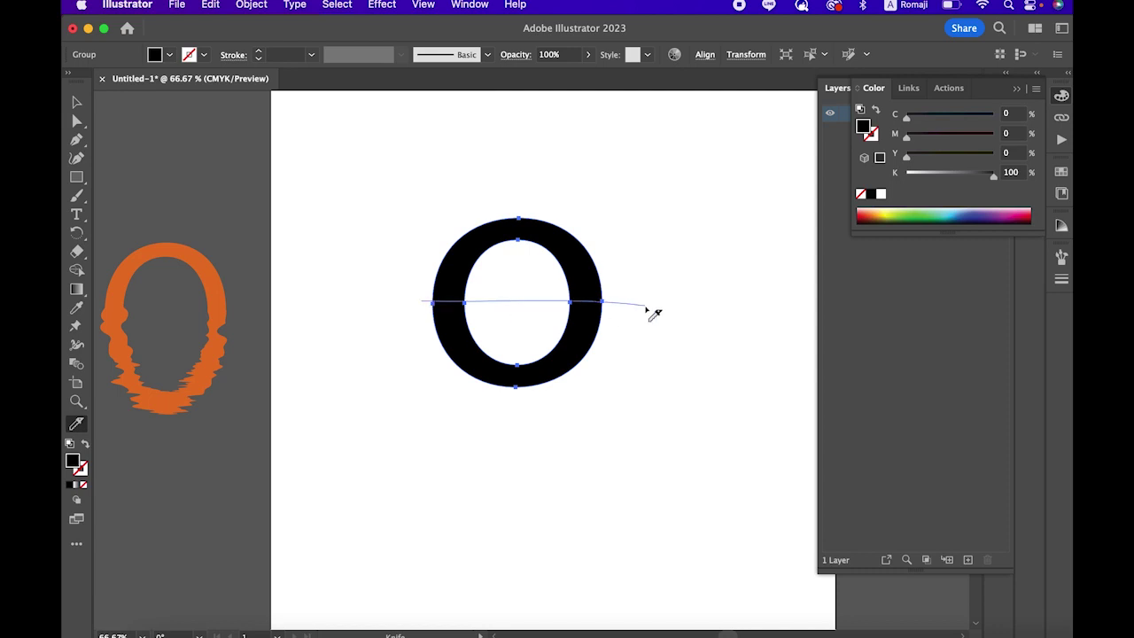
{"action": "left_click", "coordinate": [77, 102]}
{"action": "left_click", "coordinate": [451, 261]}
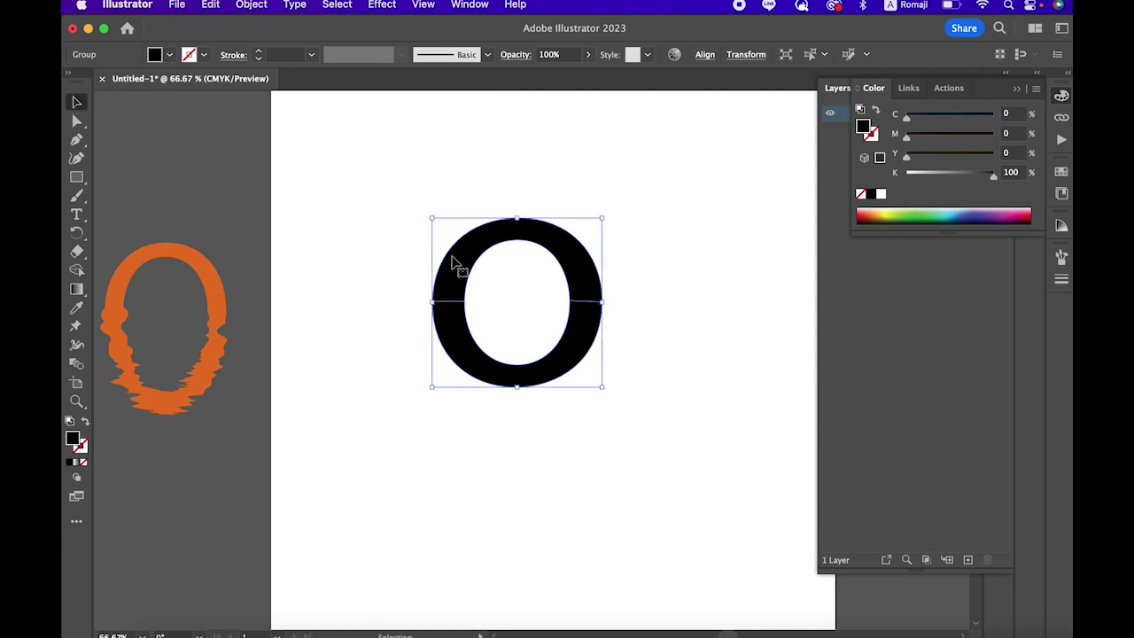
{"action": "left_click", "coordinate": [556, 427]}
{"action": "left_click", "coordinate": [458, 326]}
Ungroup the cut O pieces, test-move the bottom half, and undo the move.
{"action": "right_click", "coordinate": [449, 270]}
{"action": "left_click", "coordinate": [496, 488]}
{"action": "left_click", "coordinate": [625, 313]}
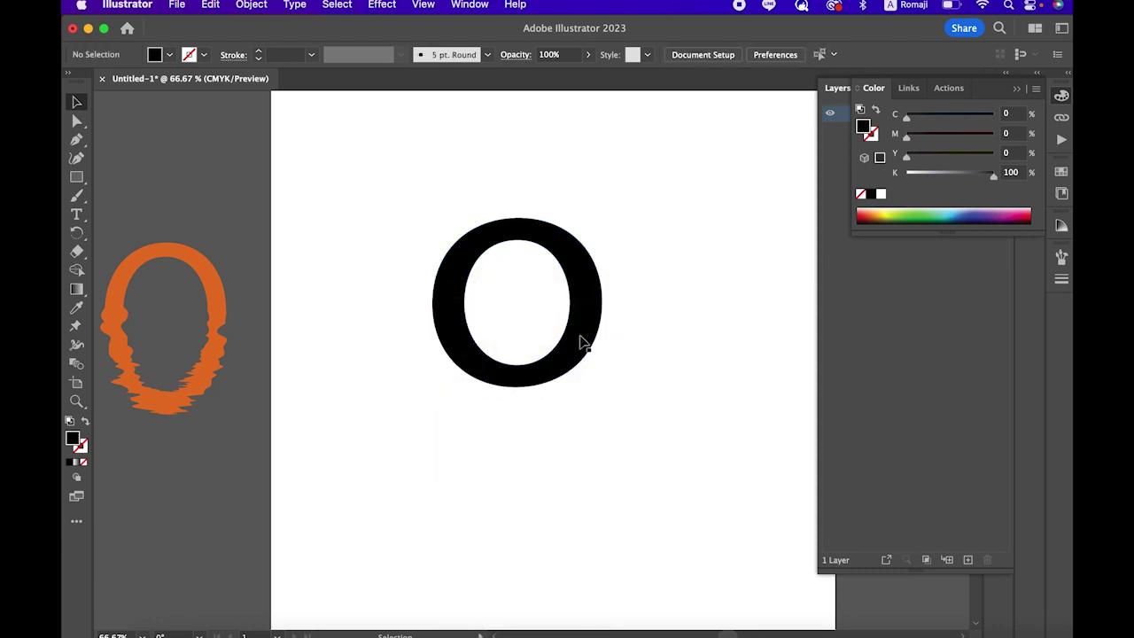
{"action": "left_click", "coordinate": [581, 342]}
{"action": "left_click", "coordinate": [572, 256]}
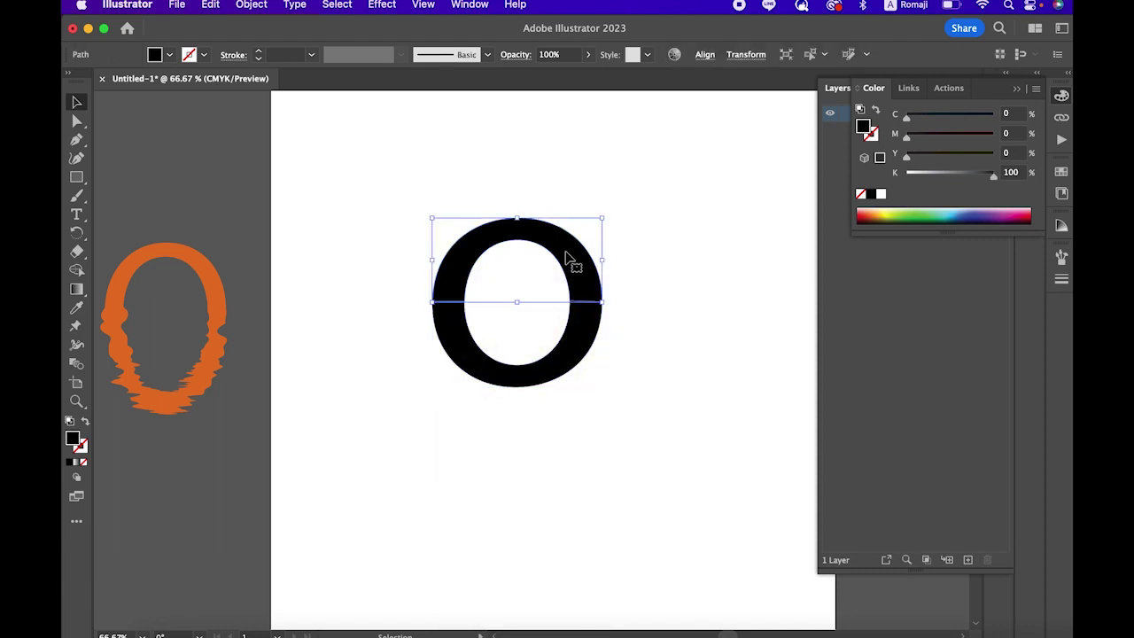
{"action": "left_click", "coordinate": [708, 403]}
{"action": "left_click_drag", "start_coordinate": [591, 336], "coordinate": [585, 393]}
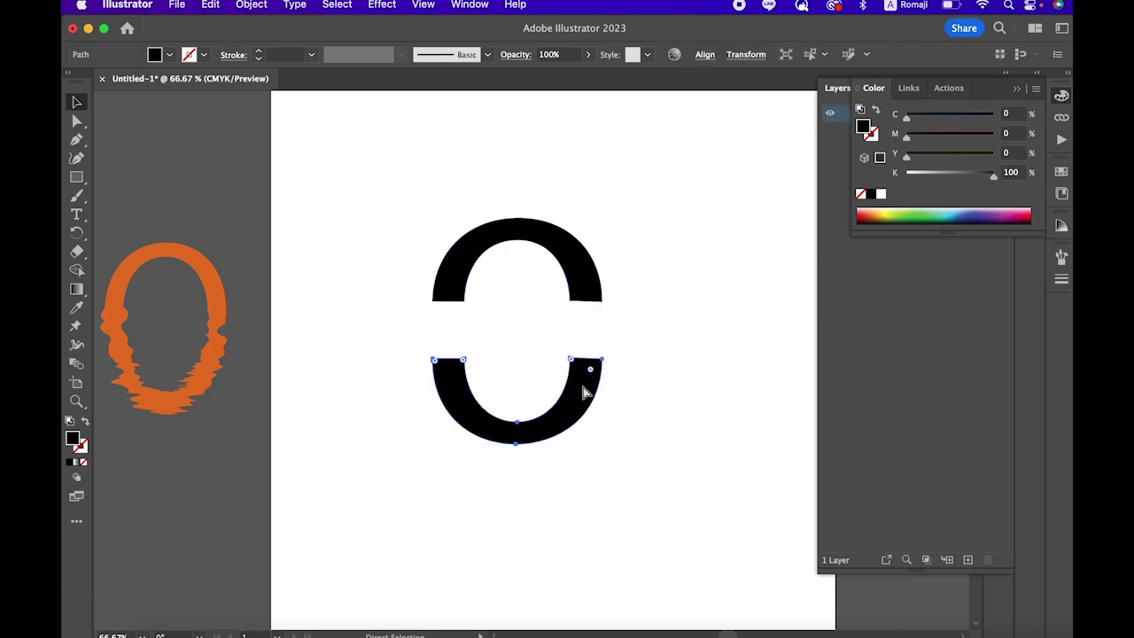
{"action": "key", "text": "ctrl+z"}
{"action": "left_click", "coordinate": [600, 396]}
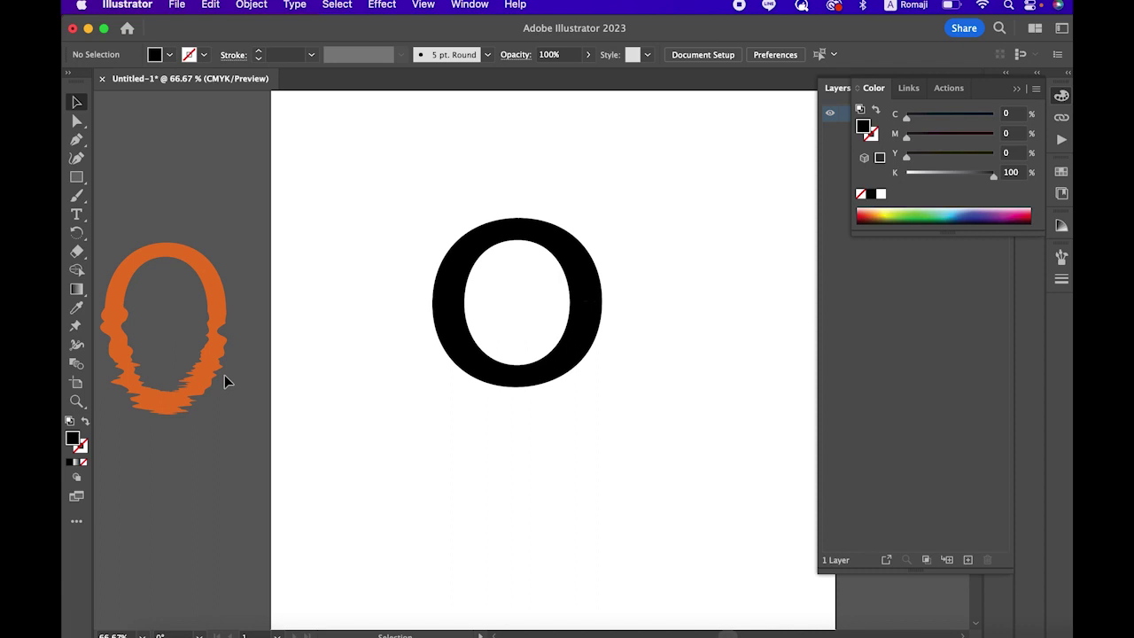
Select the O's bottom half and browse All Tools down to the Modify group.
{"action": "left_click", "coordinate": [452, 344]}
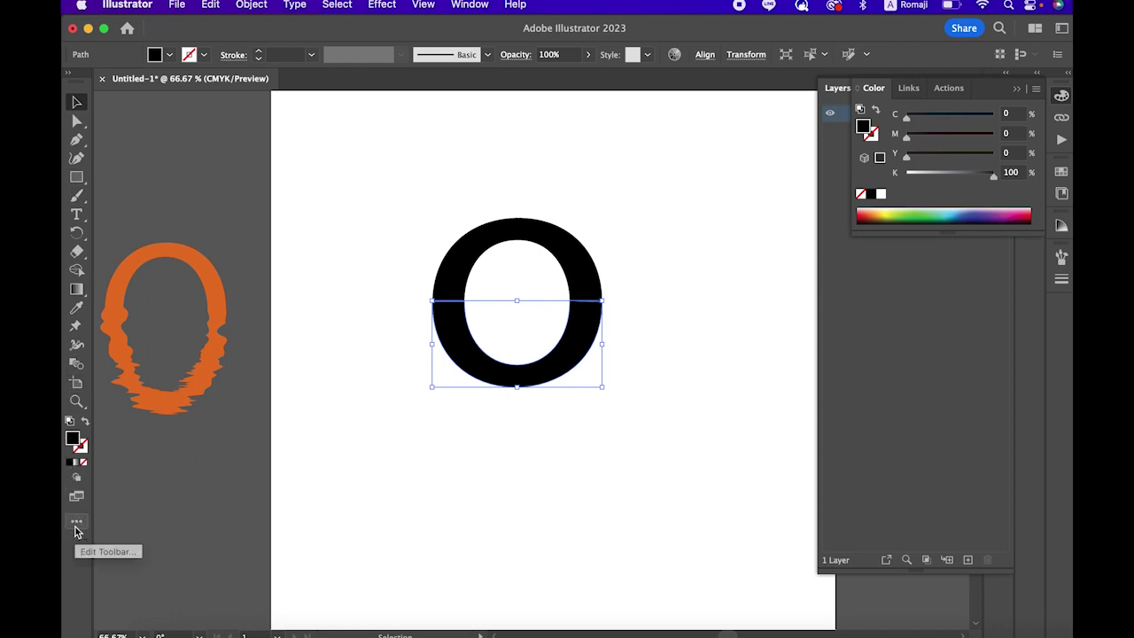
{"action": "left_click", "coordinate": [76, 528]}
{"action": "scroll", "coordinate": [186, 231], "scroll_direction": "up", "scroll_amount": 10}
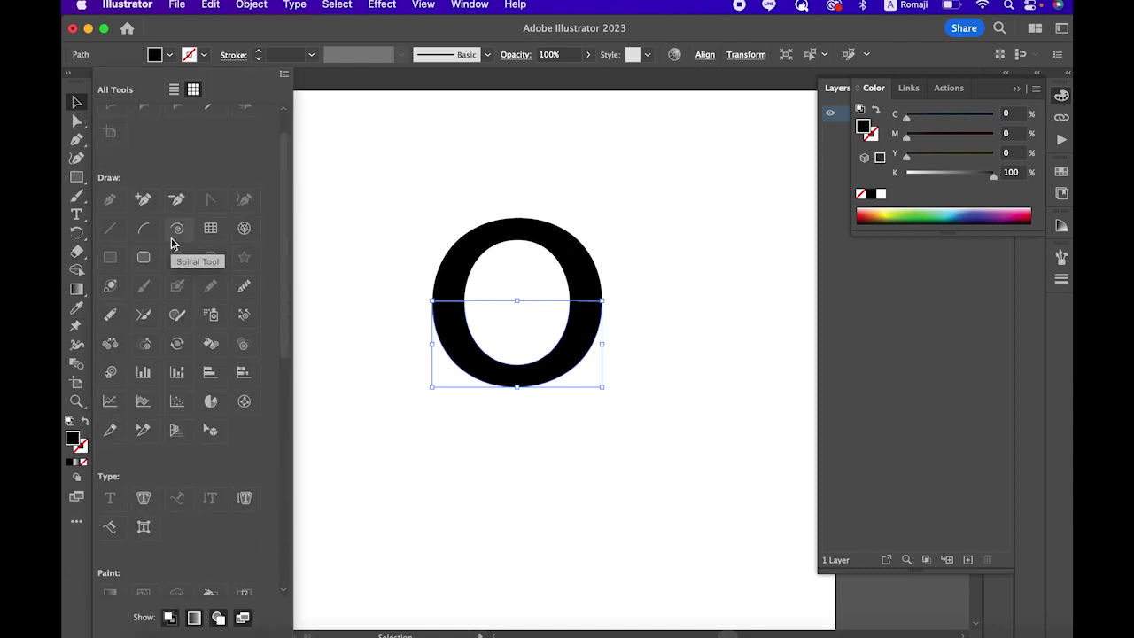
{"action": "scroll", "coordinate": [189, 354], "scroll_direction": "down", "scroll_amount": 5}
{"action": "scroll", "coordinate": [189, 355], "scroll_direction": "down", "scroll_amount": 5}
{"action": "scroll", "coordinate": [190, 354], "scroll_direction": "up", "scroll_amount": 15}
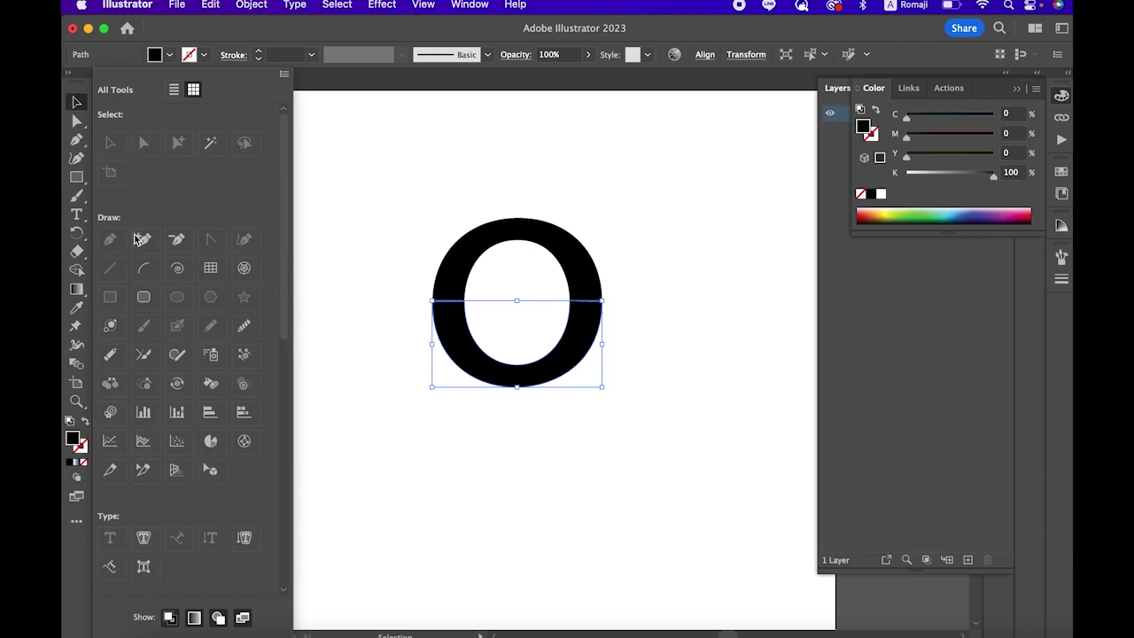
{"action": "scroll", "coordinate": [135, 230], "scroll_direction": "down", "scroll_amount": 4}
{"action": "scroll", "coordinate": [131, 239], "scroll_direction": "down", "scroll_amount": 1}
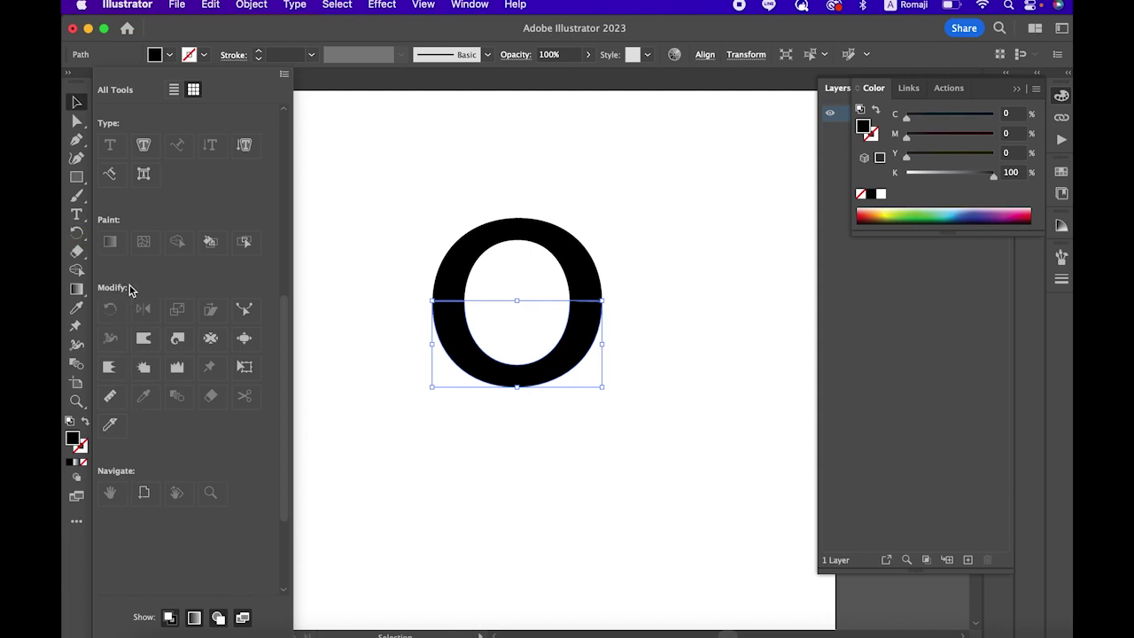
{"action": "scroll", "coordinate": [133, 286], "scroll_direction": "up", "scroll_amount": 5}
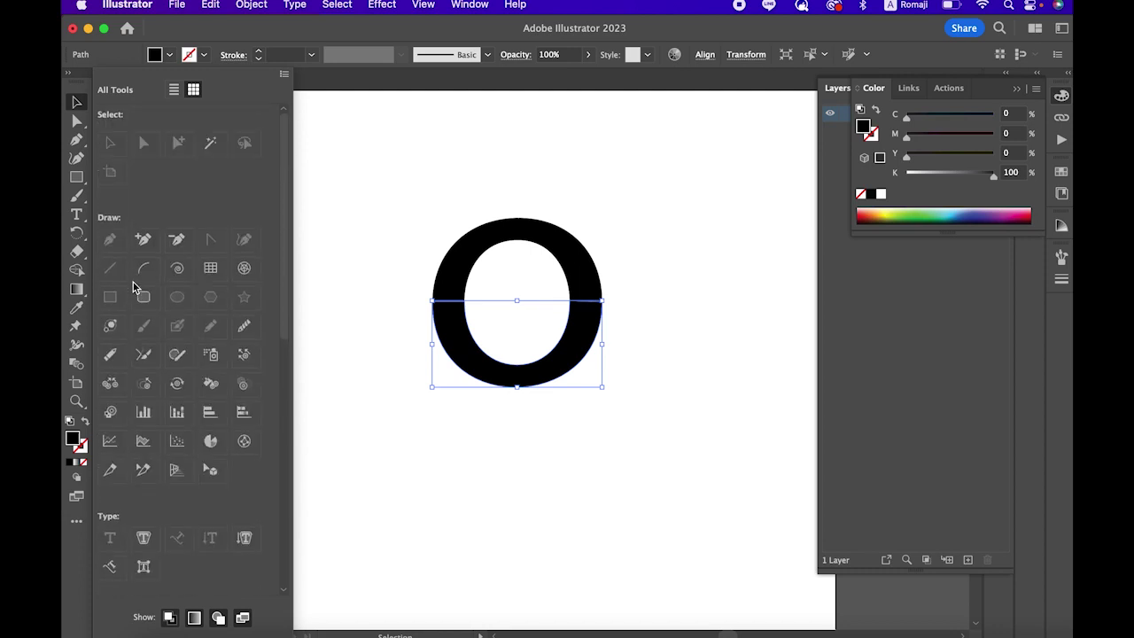
{"action": "scroll", "coordinate": [151, 372], "scroll_direction": "down", "scroll_amount": 5}
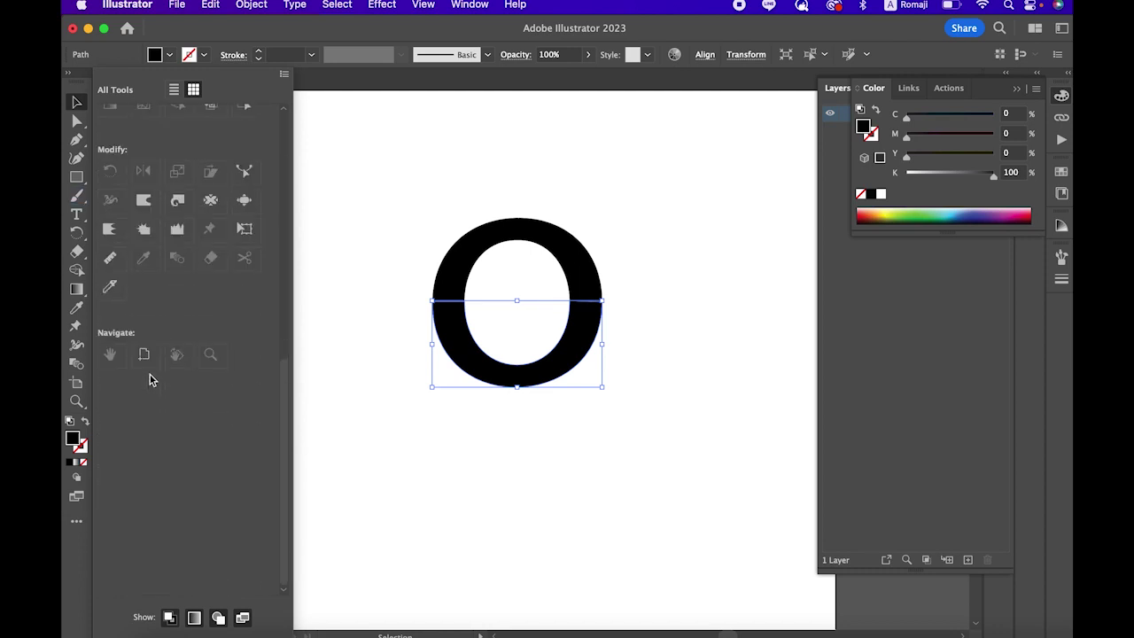
{"action": "left_click", "coordinate": [110, 285]}
{"action": "left_click", "coordinate": [134, 228]}
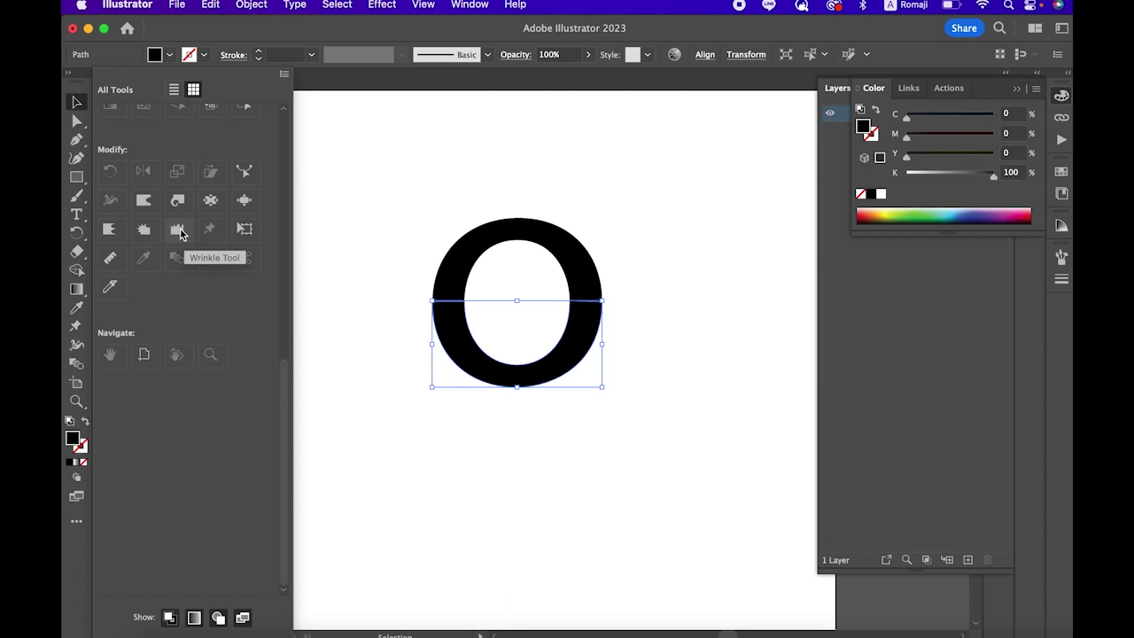
Pick the Wrinkle Tool and begin dragging it into the standard toolbar.
{"action": "left_click", "coordinate": [180, 232]}
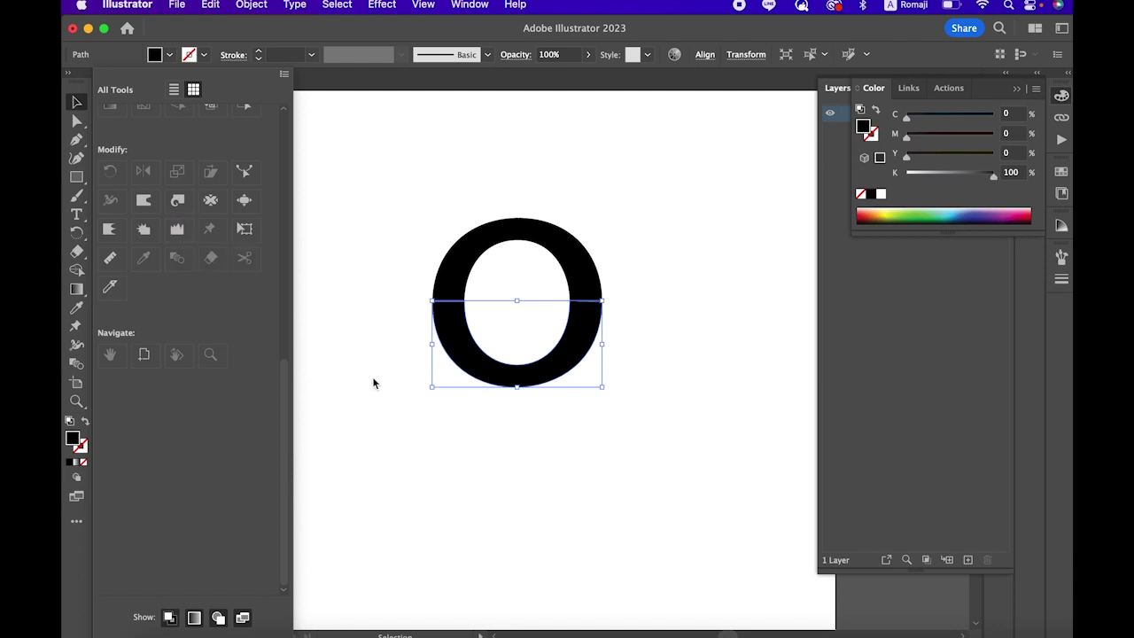
{"action": "left_click", "coordinate": [373, 376]}
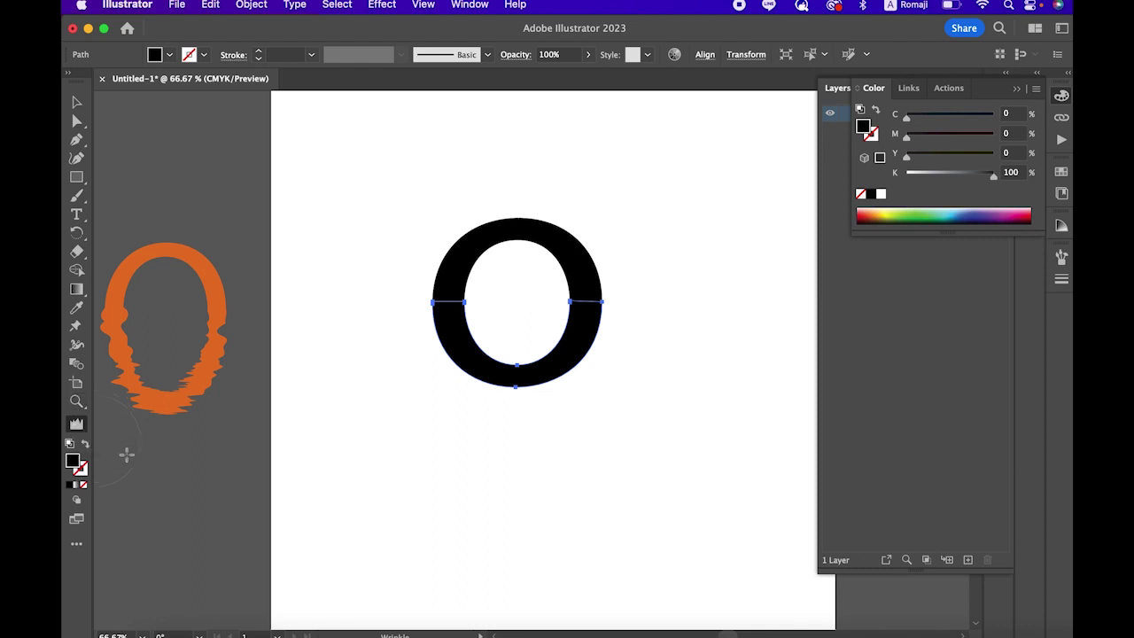
{"action": "left_click", "coordinate": [76, 548]}
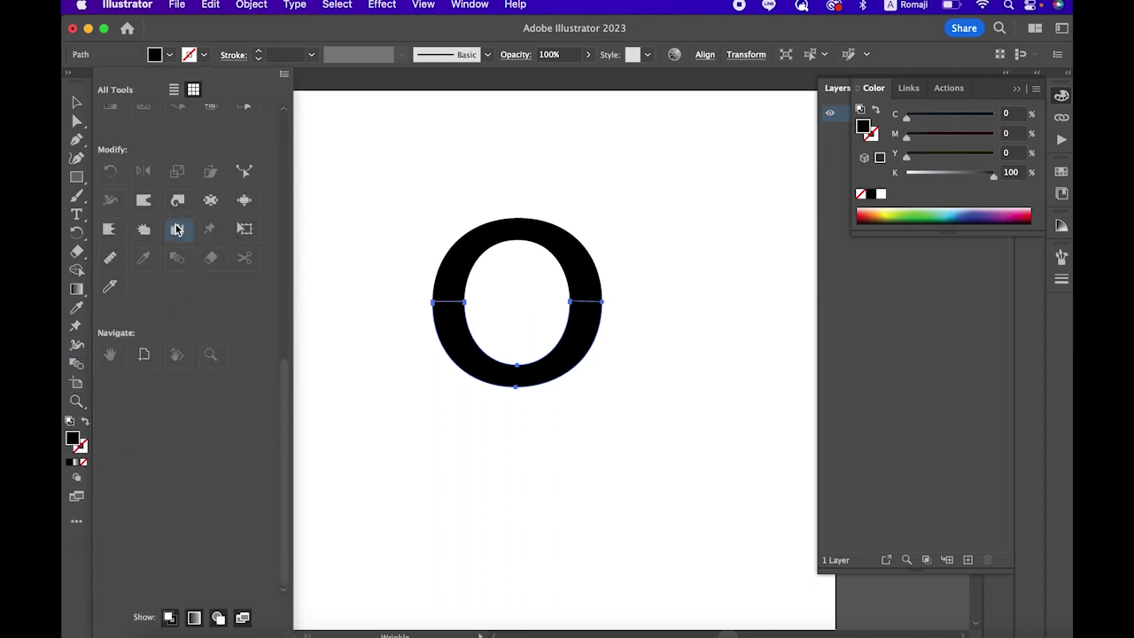
{"action": "left_click_drag", "start_coordinate": [169, 240], "coordinate": [71, 383]}
Place the Wrinkle Tool in the left toolbar below the Zoom tool and close the drawer.
{"action": "left_click_drag", "start_coordinate": [102, 273], "coordinate": [82, 290]}
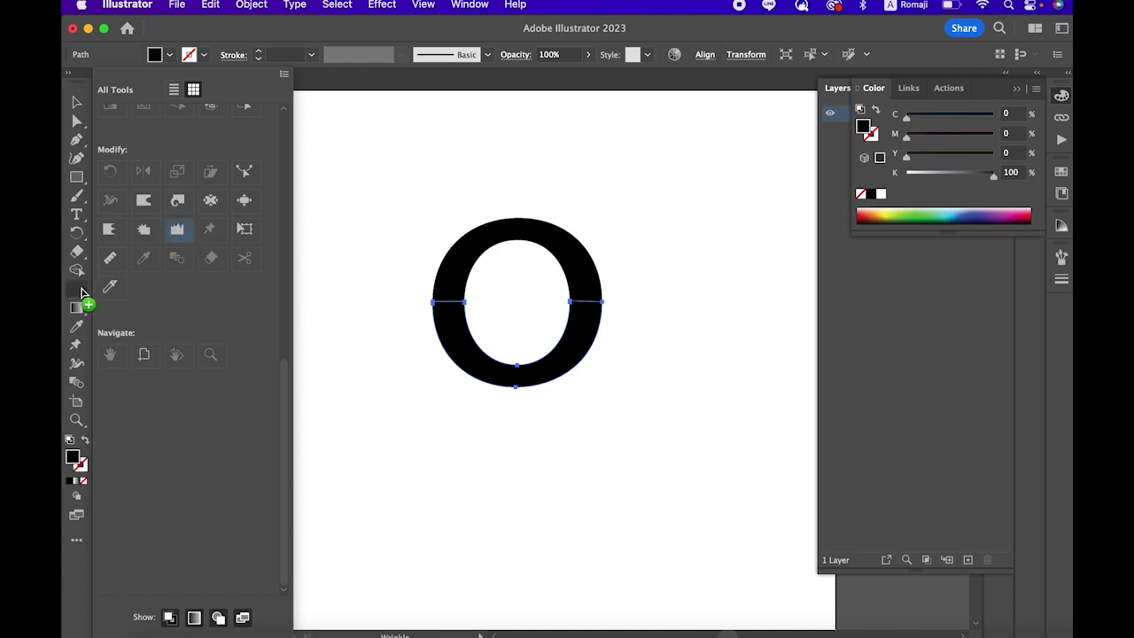
{"action": "left_click_drag", "start_coordinate": [81, 291], "coordinate": [78, 417]}
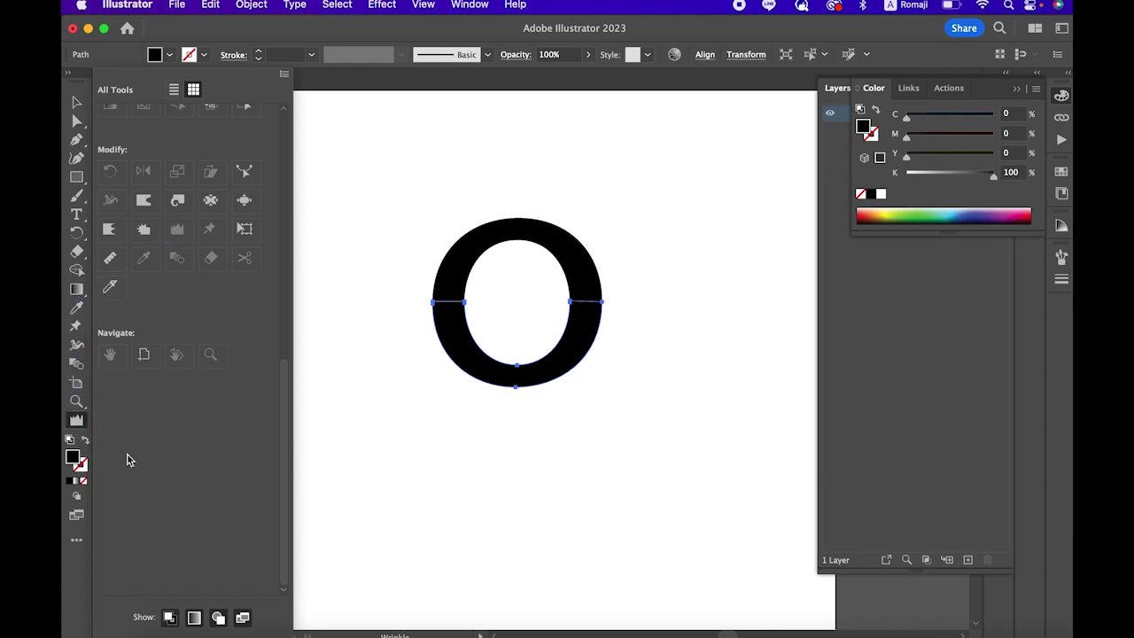
{"action": "left_click", "coordinate": [389, 486]}
Briefly open the Wrinkle Tool Options and the All Tools drawer, then close both.
{"action": "double_click", "coordinate": [75, 423]}
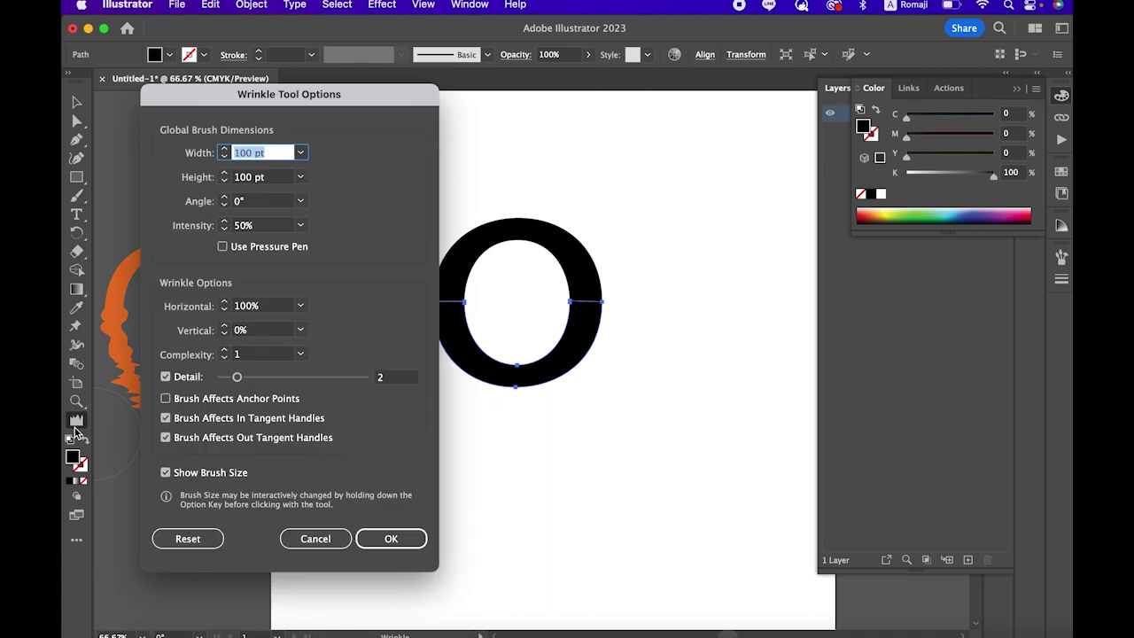
{"action": "left_click", "coordinate": [310, 537]}
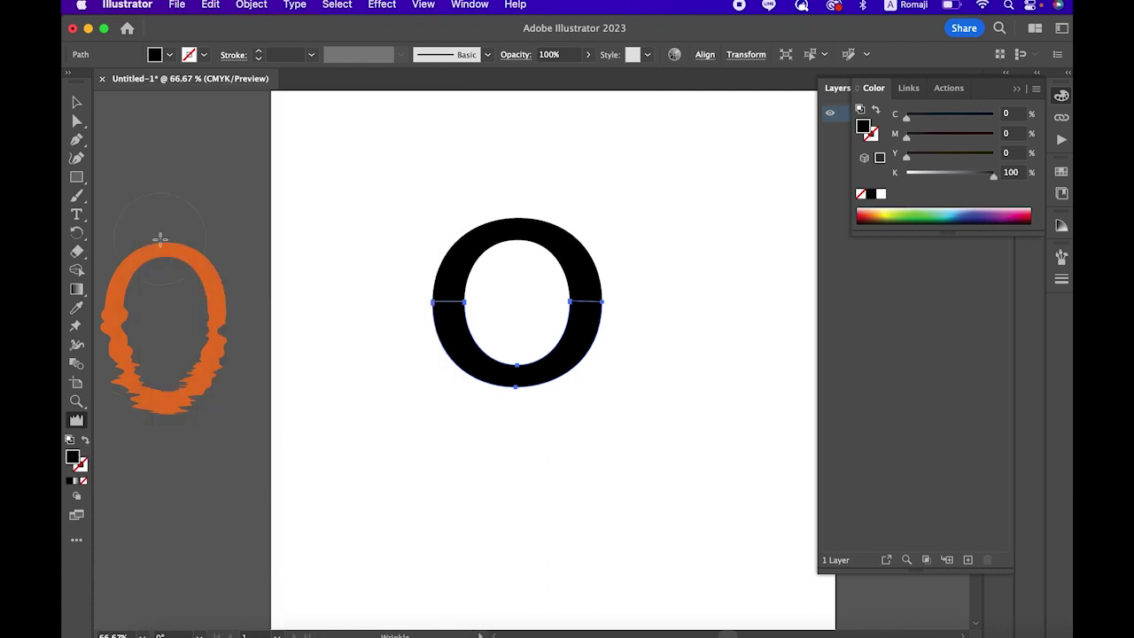
{"action": "left_click", "coordinate": [76, 539]}
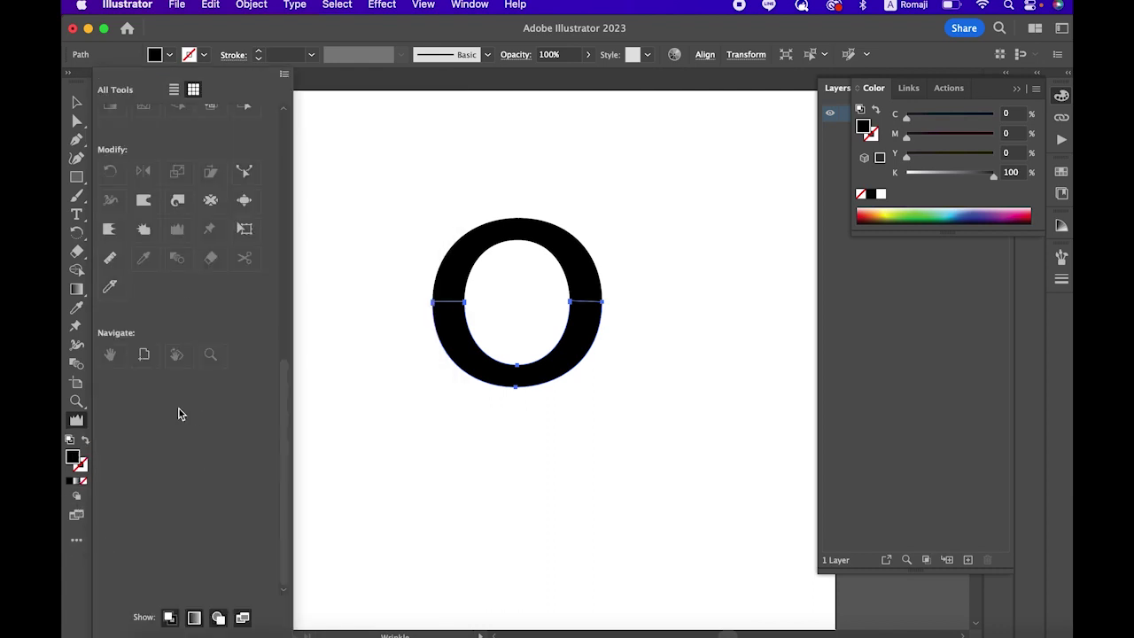
{"action": "left_click", "coordinate": [407, 449]}
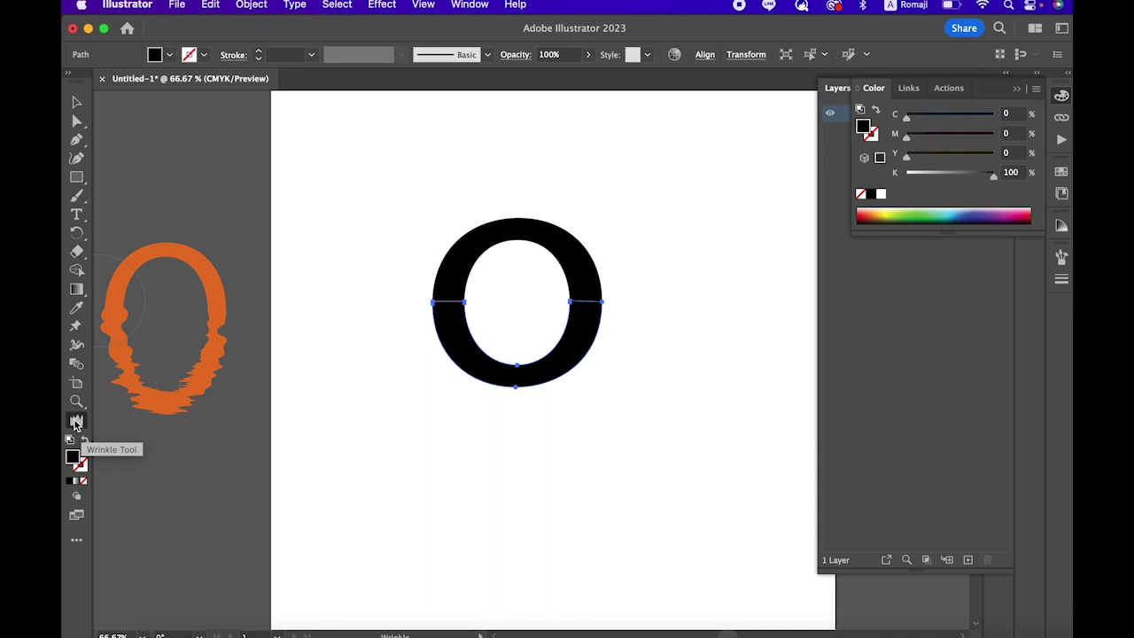
Set Wrinkle Tool Options to Horizontal 100% and Vertical 0%, and accept them.
{"action": "double_click", "coordinate": [75, 423]}
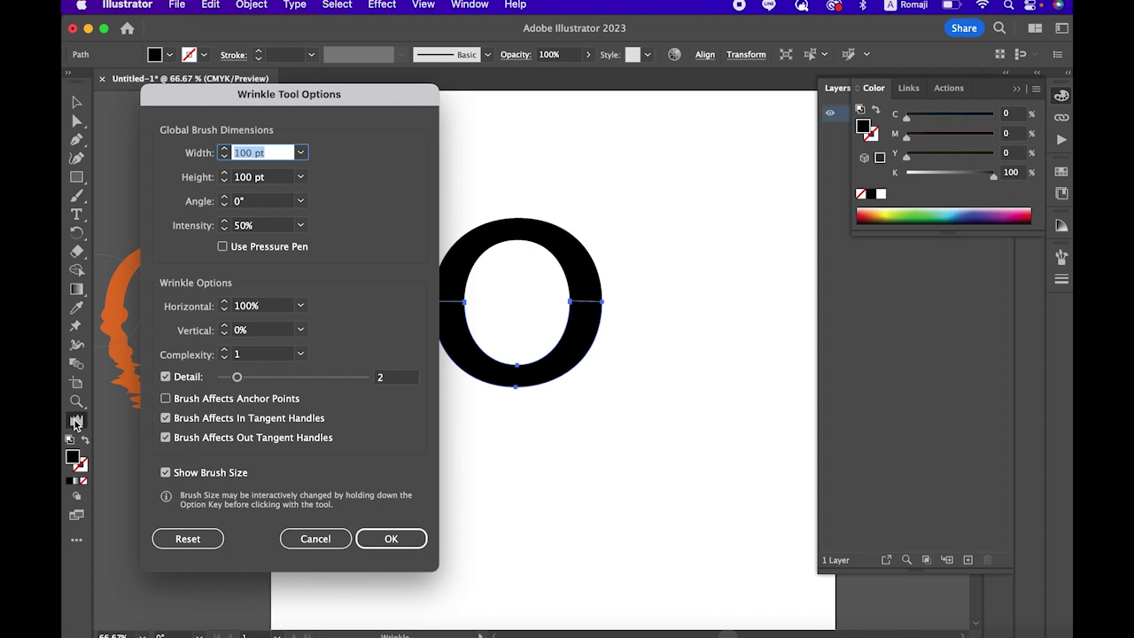
{"action": "left_click_drag", "start_coordinate": [210, 99], "coordinate": [170, 105]}
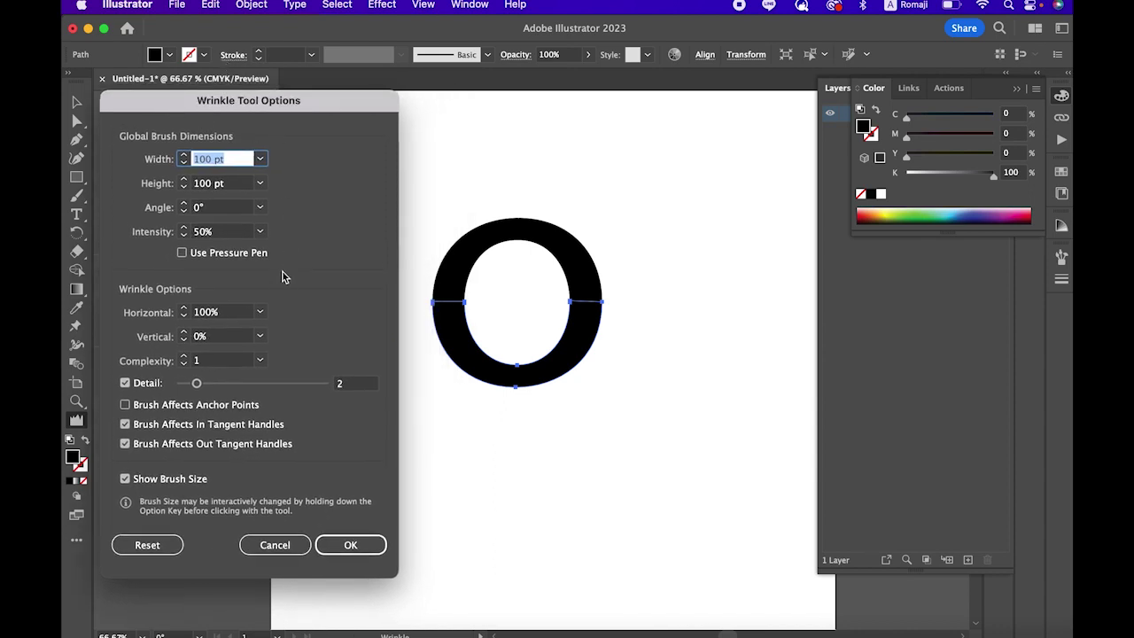
{"action": "left_click", "coordinate": [263, 339]}
{"action": "left_click", "coordinate": [280, 524]}
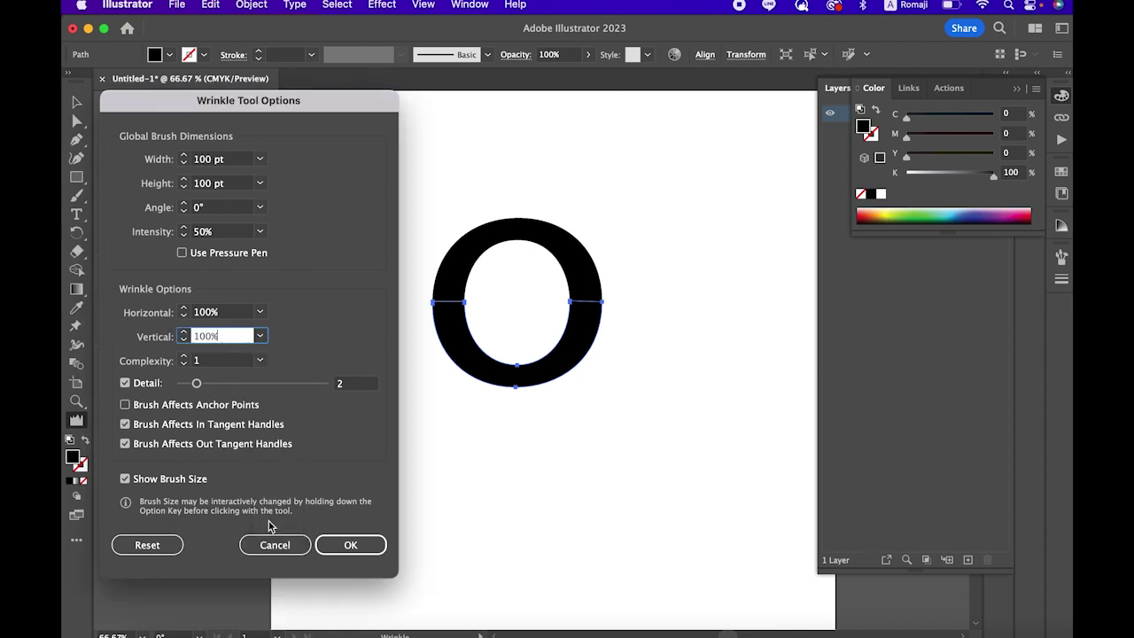
{"action": "left_click", "coordinate": [259, 314]}
{"action": "left_click", "coordinate": [267, 325]}
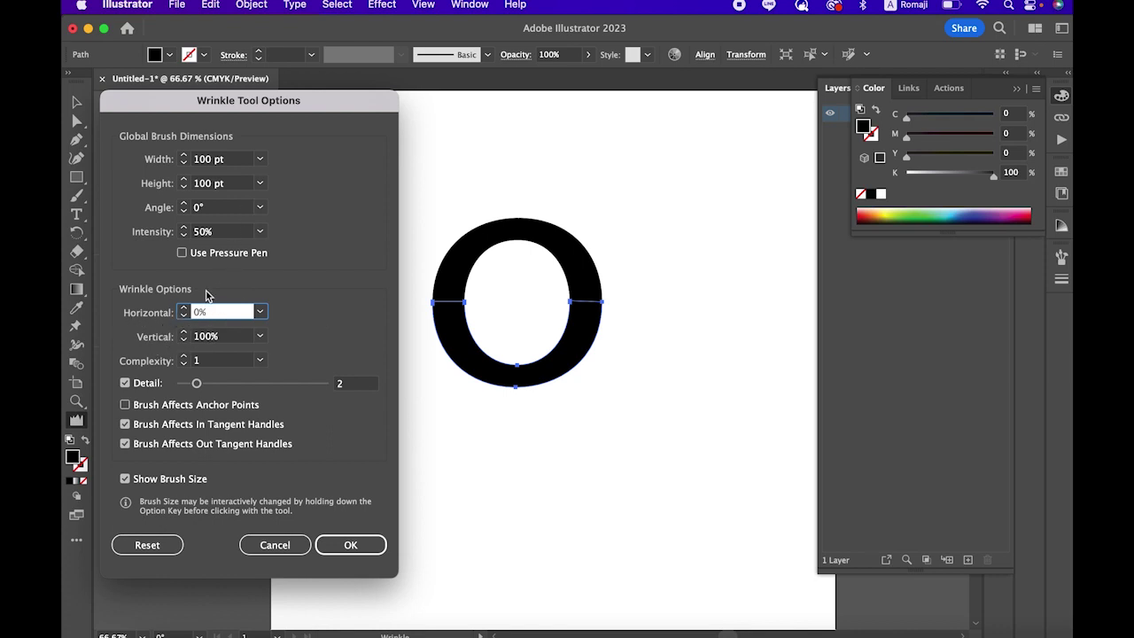
{"action": "left_click", "coordinate": [259, 313]}
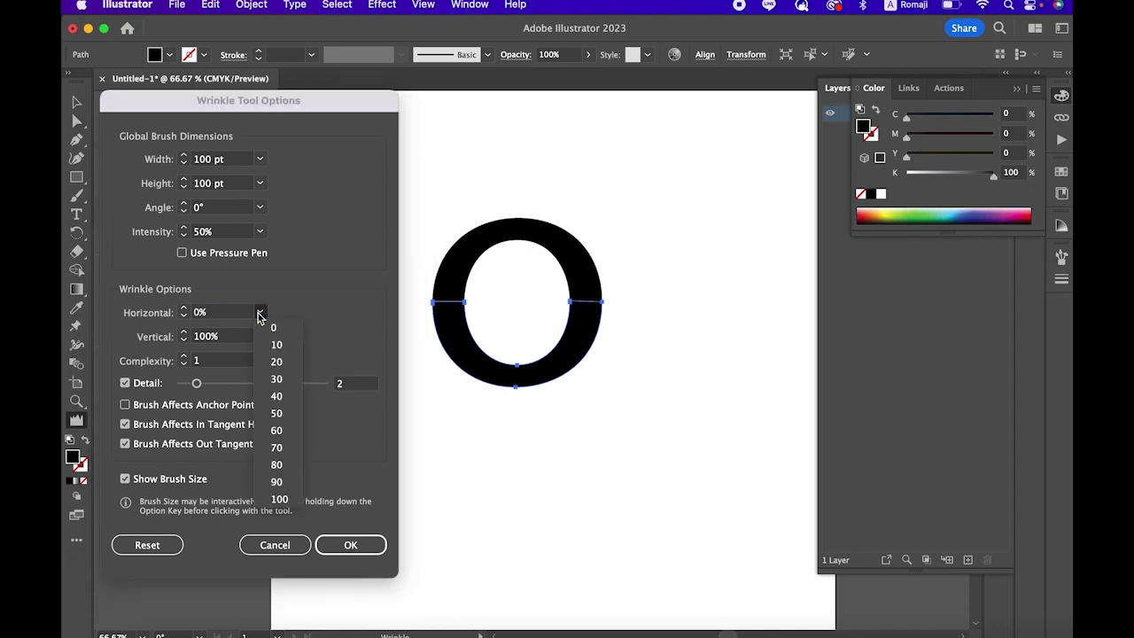
{"action": "left_click", "coordinate": [286, 504]}
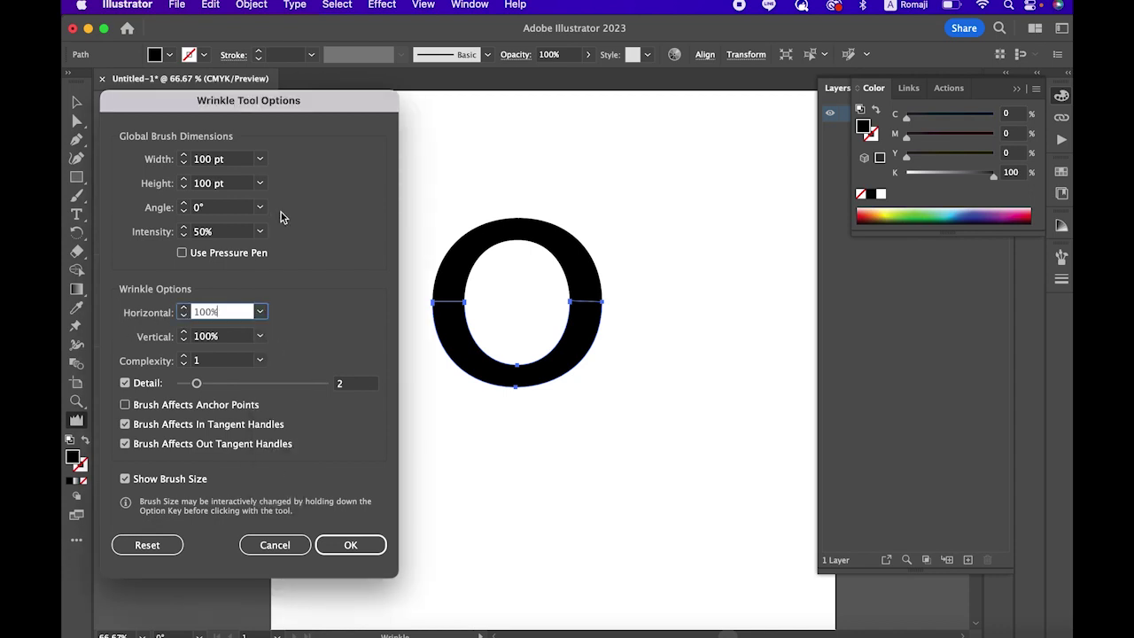
{"action": "left_click", "coordinate": [261, 337]}
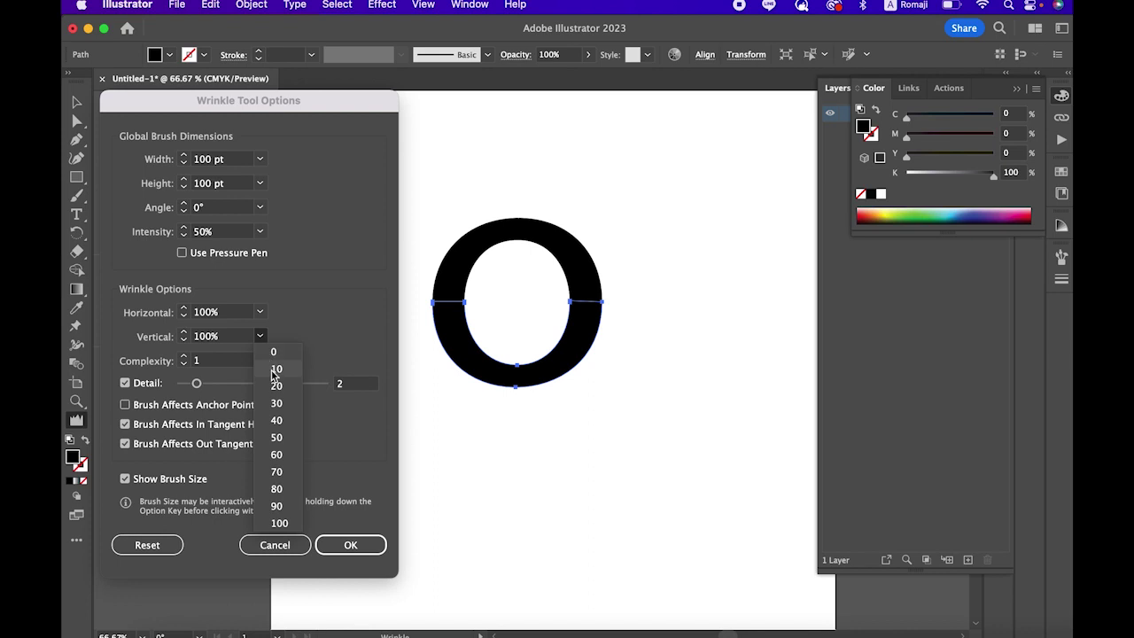
{"action": "left_click", "coordinate": [274, 352]}
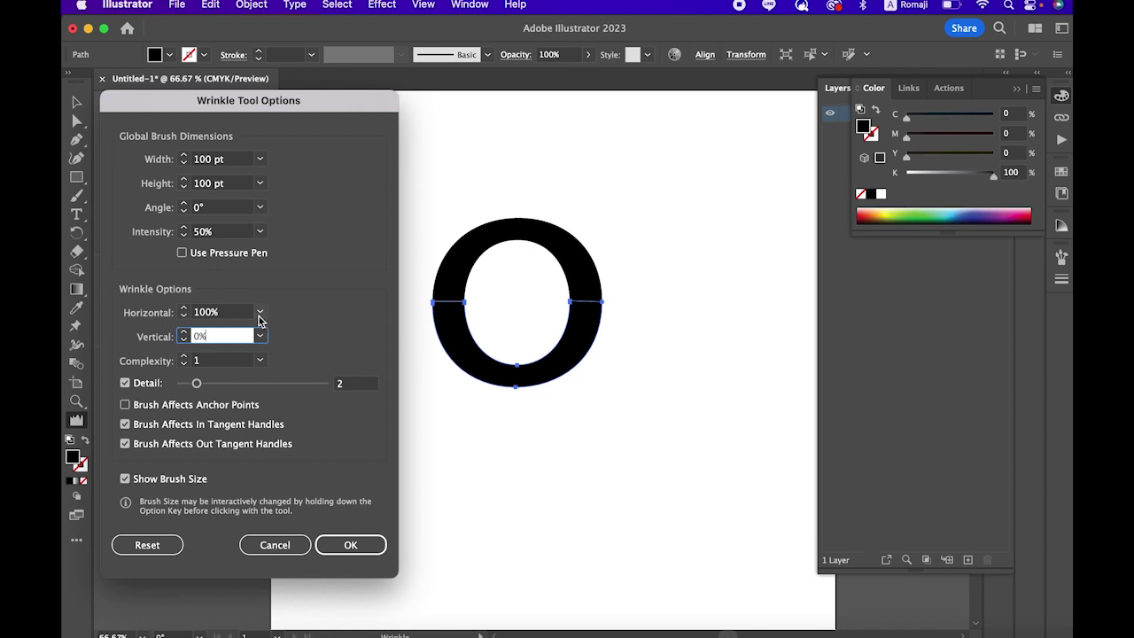
{"action": "key", "text": "shift+Tab"}
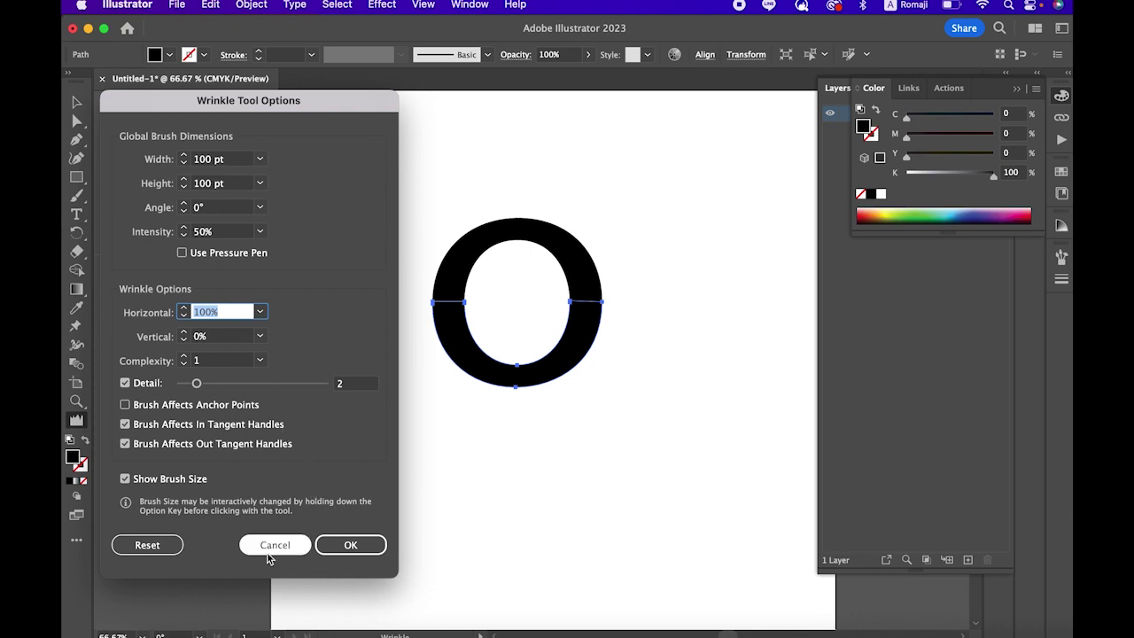
{"action": "left_click", "coordinate": [332, 545]}
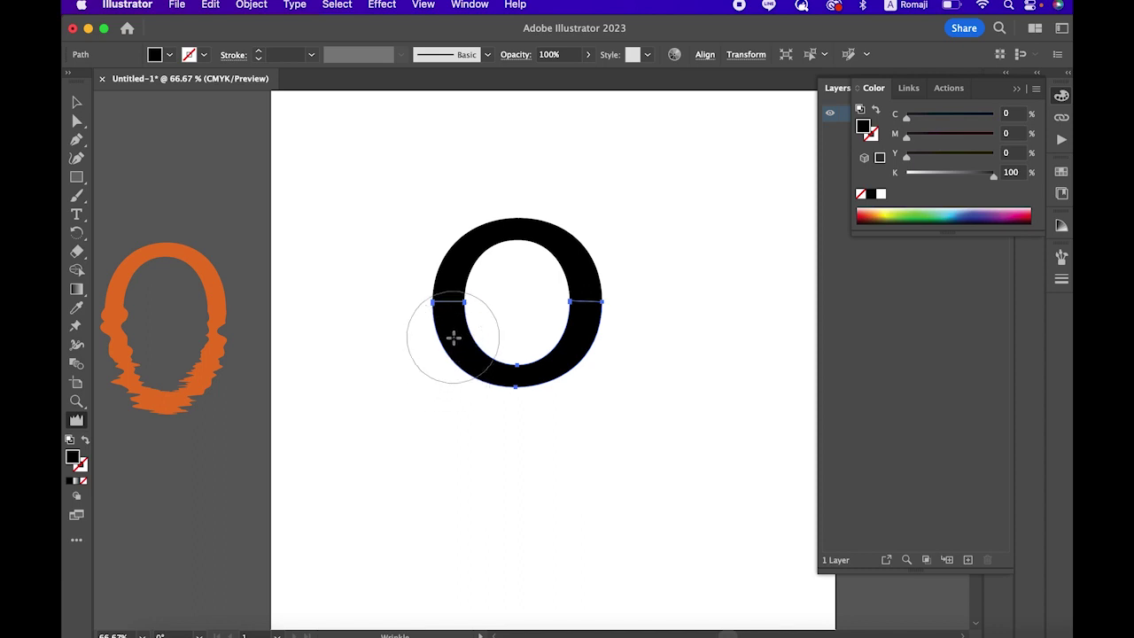
At 100% zoom, wrinkle the O's lower-left, bottom and lower-right edges into streaks.
{"action": "left_click", "coordinate": [452, 336]}
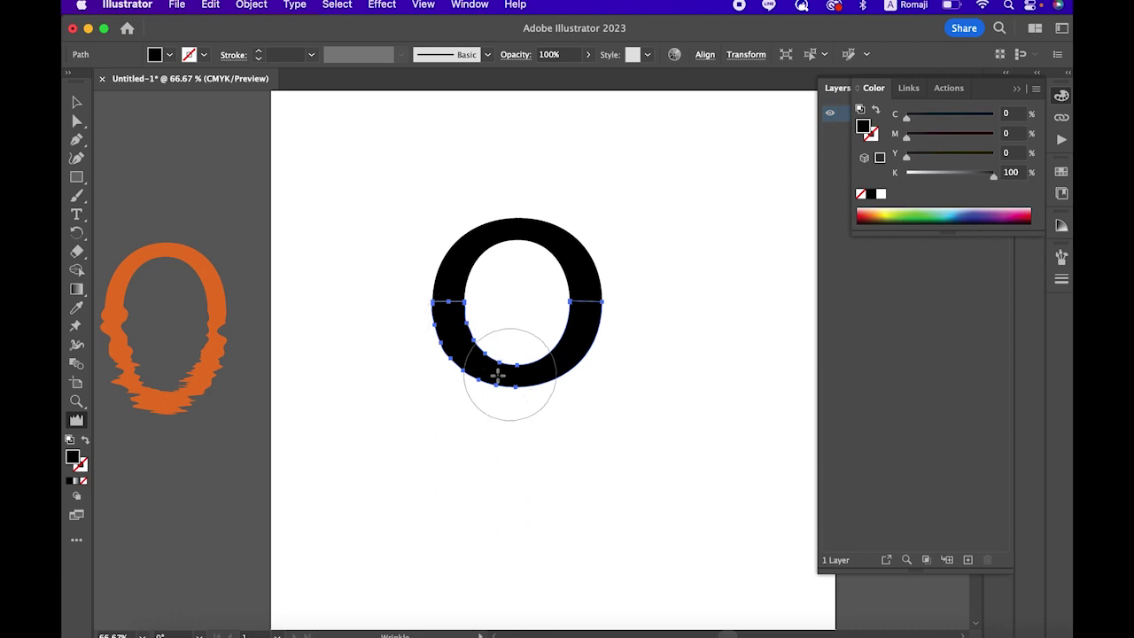
{"action": "key", "text": "super+1"}
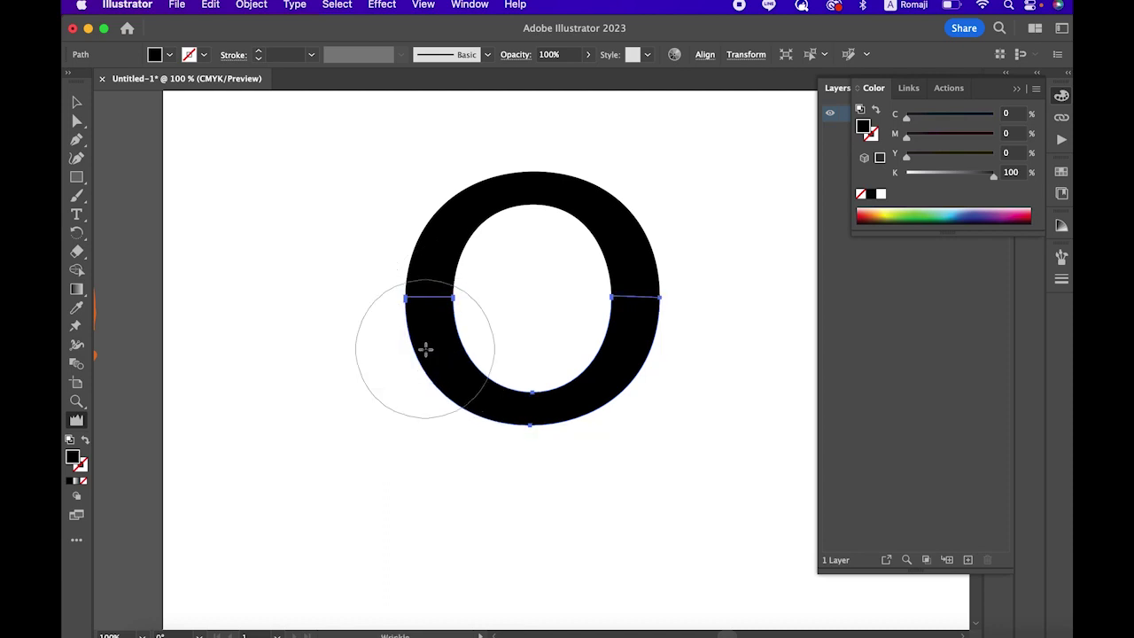
{"action": "mouse_move", "coordinate": [425, 346]}
{"action": "left_mouse_down"}
{"action": "mouse_move", "coordinate": [437, 355]}
{"action": "mouse_move", "coordinate": [457, 325]}
{"action": "left_mouse_up"}
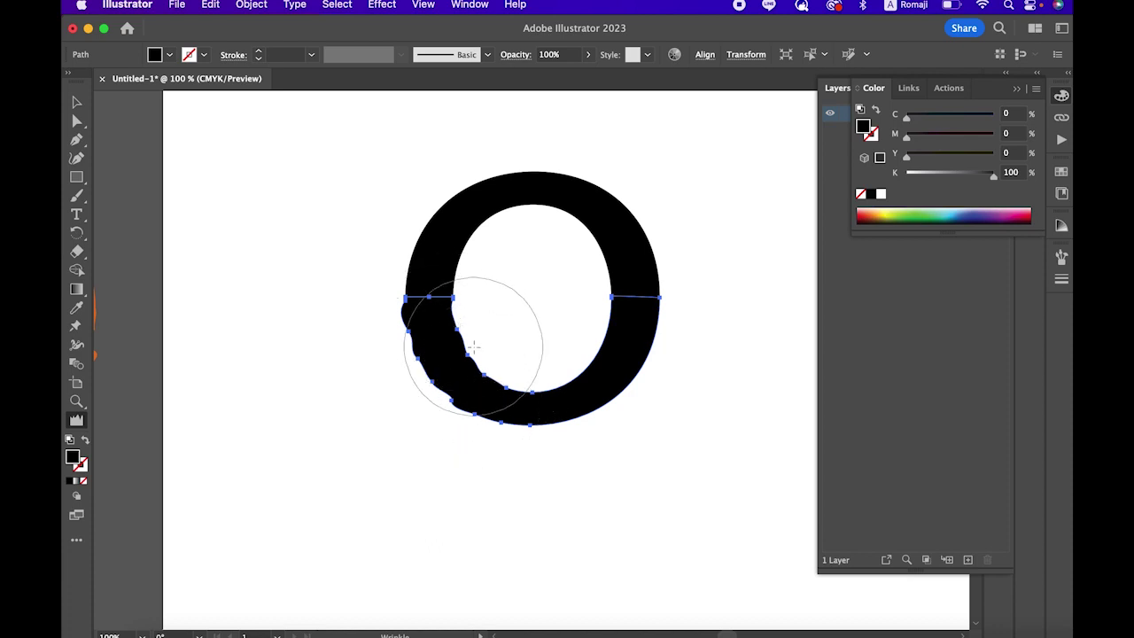
{"action": "left_click_drag", "start_coordinate": [474, 345], "coordinate": [445, 354]}
{"action": "key", "text": "ctrl+z"}
{"action": "key", "text": "ctrl+z"}
{"action": "key", "text": "ctrl+z"}
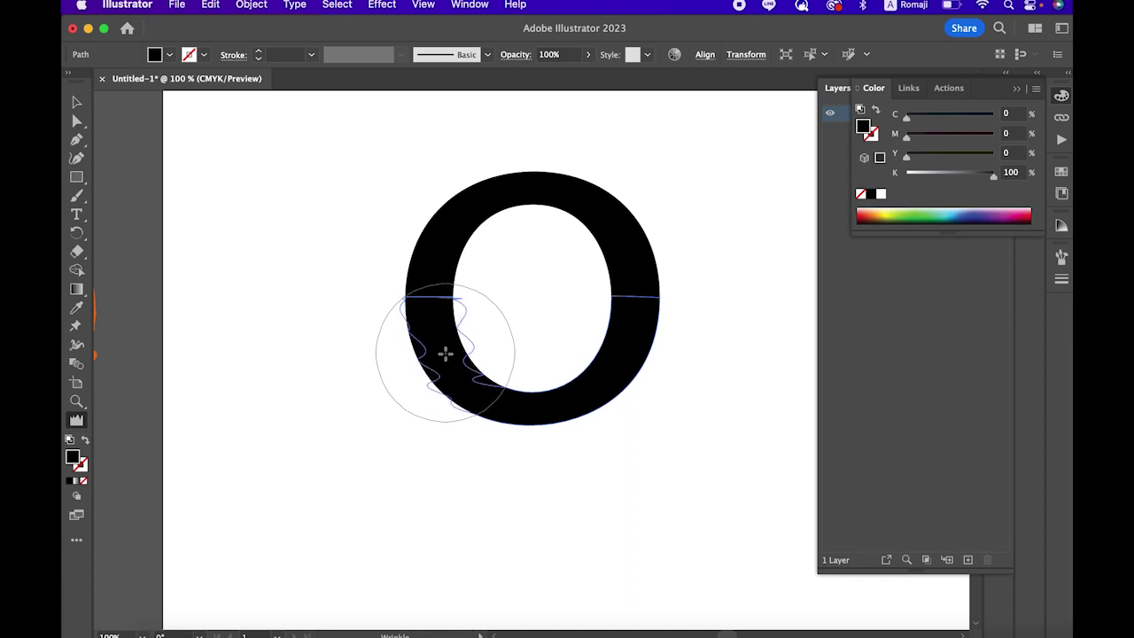
{"action": "left_click_drag", "start_coordinate": [446, 354], "coordinate": [601, 351]}
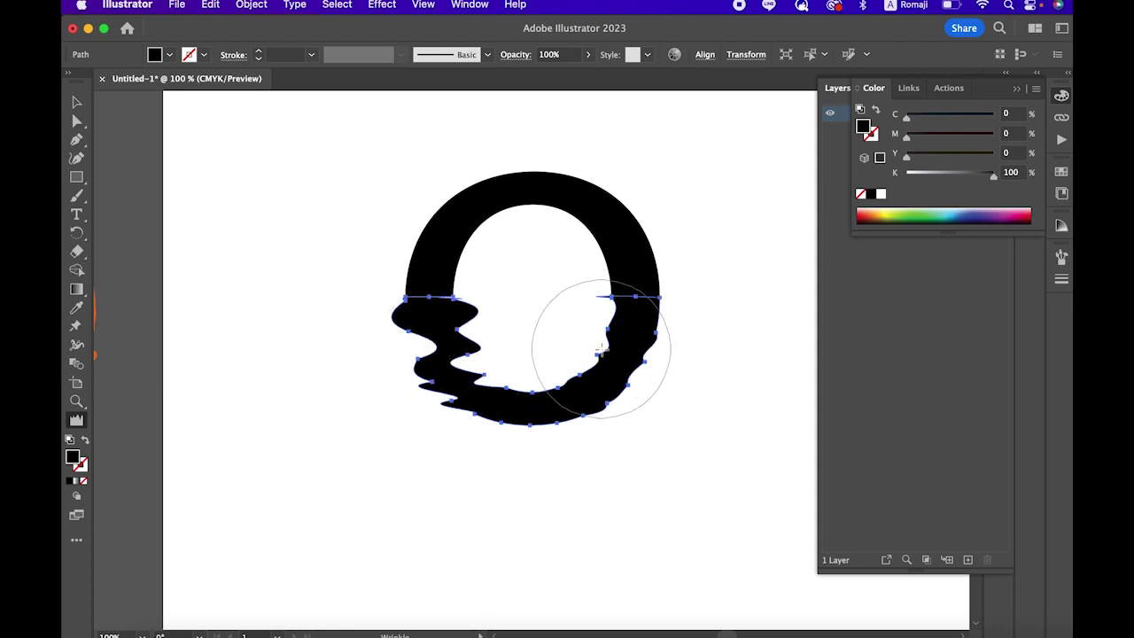
{"action": "left_click_drag", "start_coordinate": [600, 351], "coordinate": [601, 351]}
{"action": "mouse_move", "coordinate": [521, 455]}
{"action": "left_mouse_down"}
{"action": "mouse_move", "coordinate": [521, 423]}
{"action": "mouse_move", "coordinate": [458, 381]}
{"action": "left_mouse_up"}
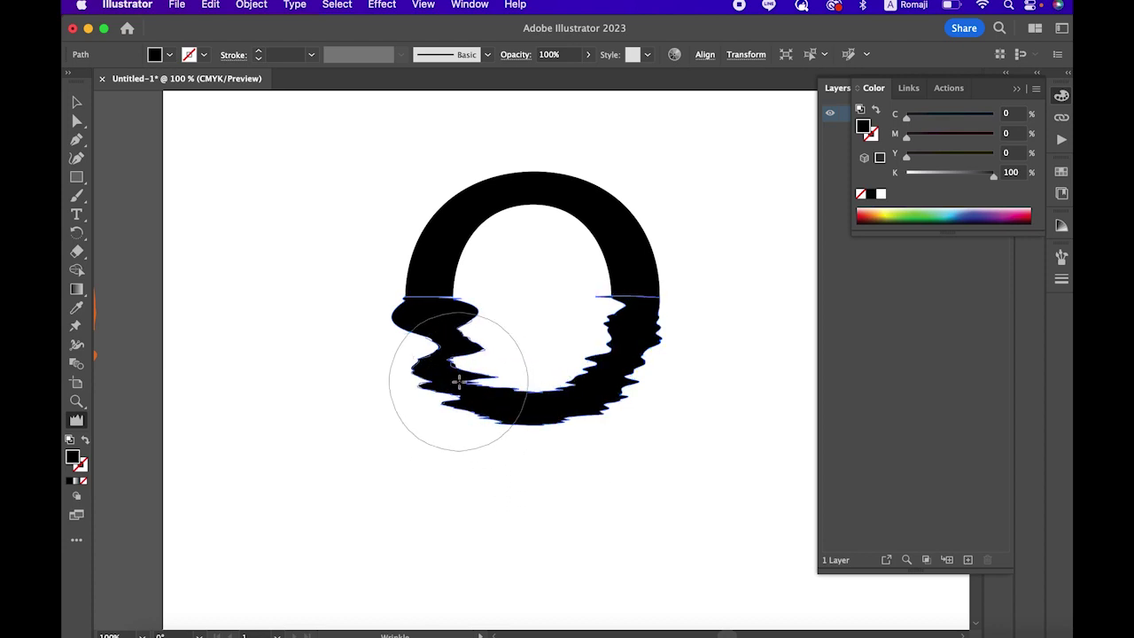
{"action": "left_click_drag", "start_coordinate": [458, 380], "coordinate": [405, 354]}
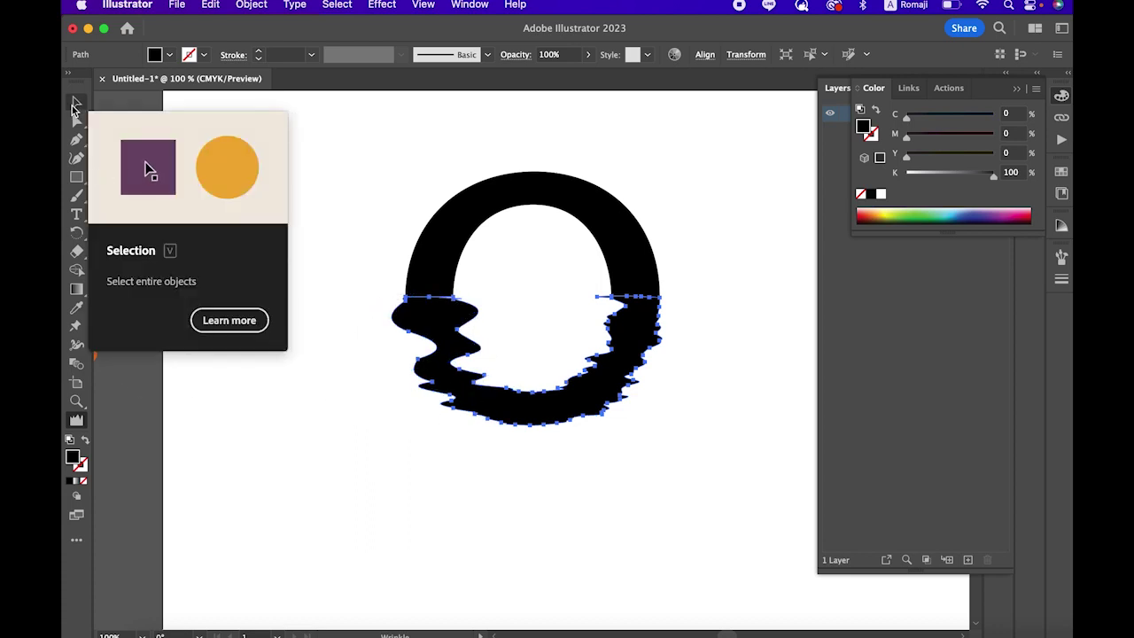
Undo the wrinkles, zoom out to 50%, and ungroup the O.
{"action": "key", "text": "super+z"}
{"action": "key", "text": "super+z"}
{"action": "key", "text": "super+z"}
{"action": "left_click", "coordinate": [75, 106]}
{"action": "key", "text": "super+minus"}
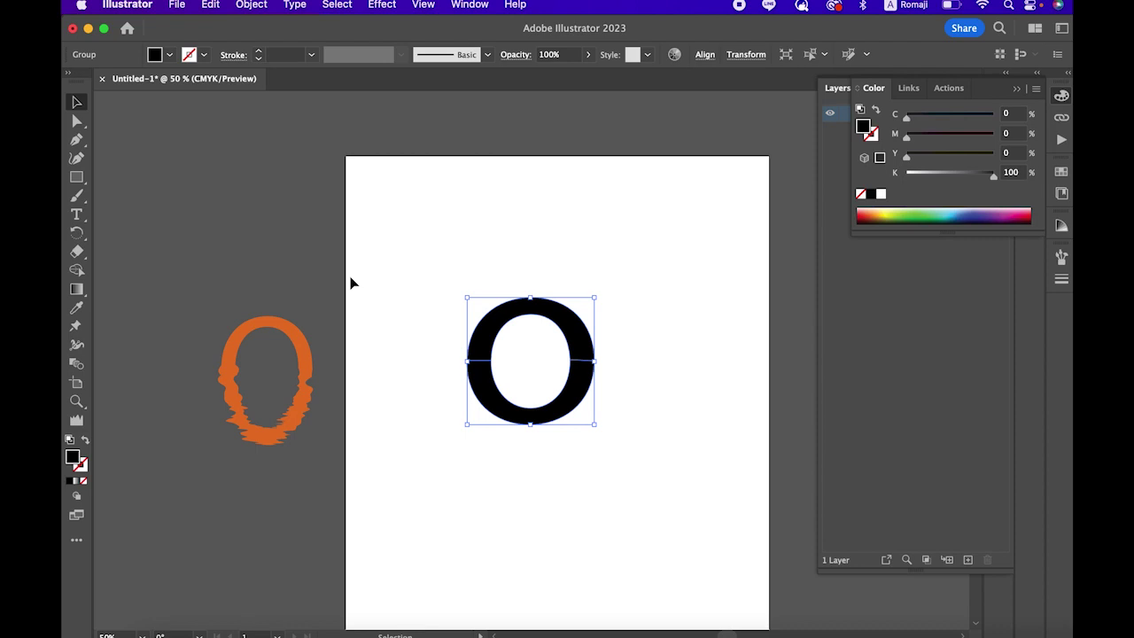
{"action": "left_click_drag", "start_coordinate": [467, 424], "coordinate": [464, 427]}
{"action": "key", "text": "super+shift+a"}
{"action": "left_click", "coordinate": [526, 420]}
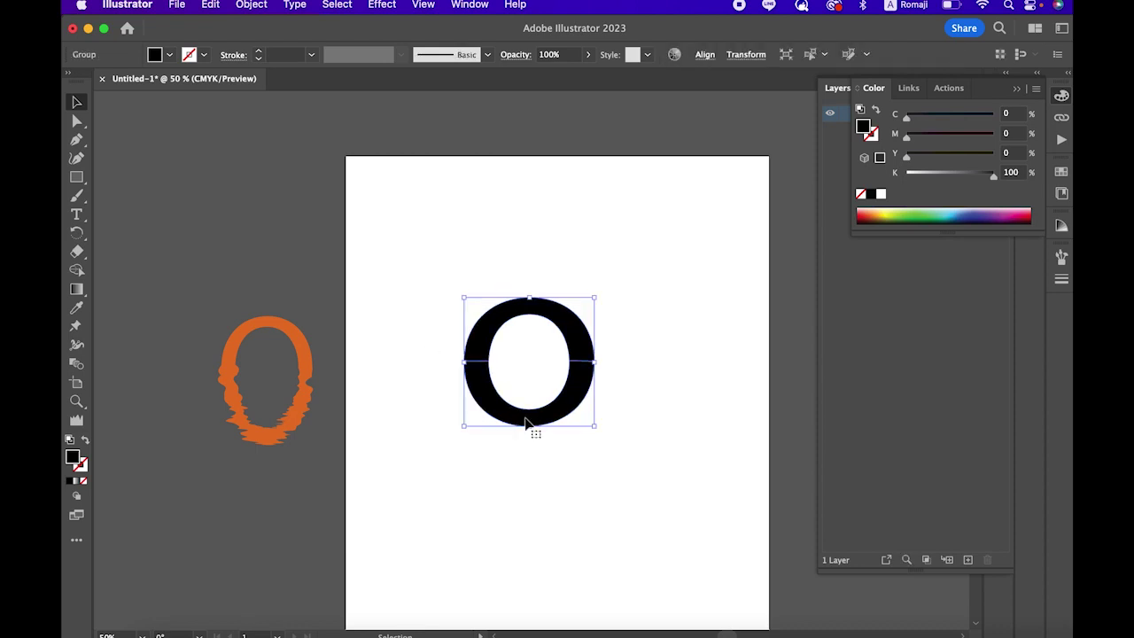
{"action": "right_click", "coordinate": [526, 422]}
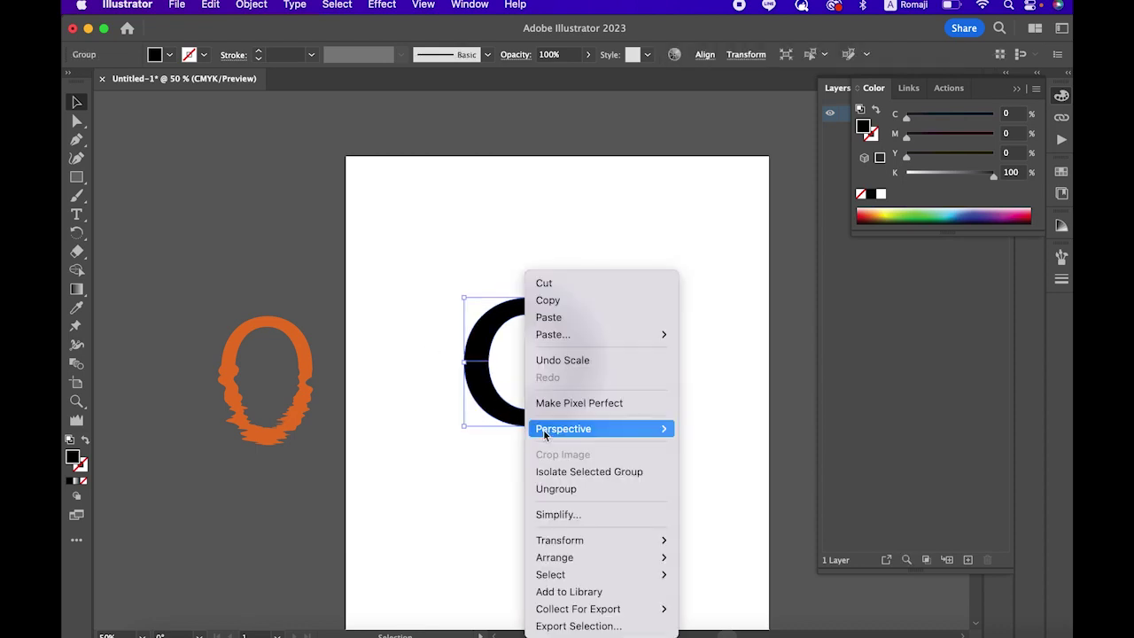
{"action": "left_click", "coordinate": [527, 487]}
Drag the O's lower-half path downward to make the letter taller.
{"action": "left_click", "coordinate": [567, 440]}
{"action": "left_click", "coordinate": [567, 413]}
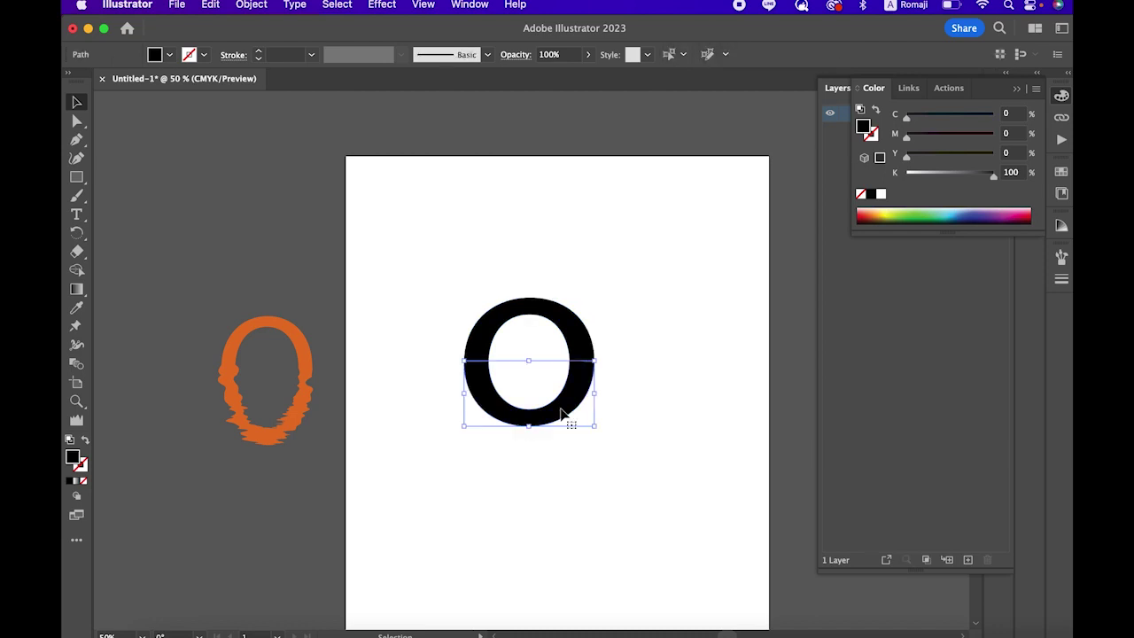
{"action": "left_click_drag", "start_coordinate": [529, 426], "coordinate": [531, 454]}
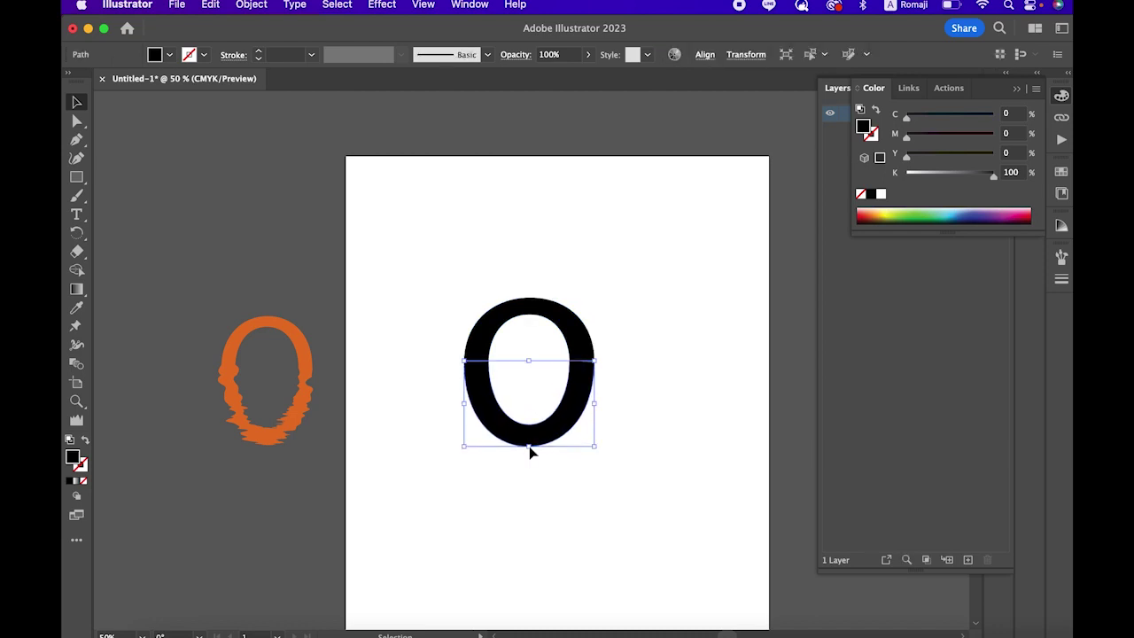
{"action": "key", "text": "super+shift+a"}
{"action": "left_click", "coordinate": [476, 413]}
{"action": "left_click", "coordinate": [76, 420]}
Wrinkle the lower half's left side and lower-right edge into jagged horizontal streaks.
{"action": "left_click_drag", "start_coordinate": [481, 387], "coordinate": [576, 394]}
{"action": "mouse_move", "coordinate": [569, 394]}
{"action": "left_mouse_down"}
{"action": "mouse_move", "coordinate": [516, 429]}
{"action": "mouse_move", "coordinate": [541, 452]}
{"action": "left_mouse_up"}
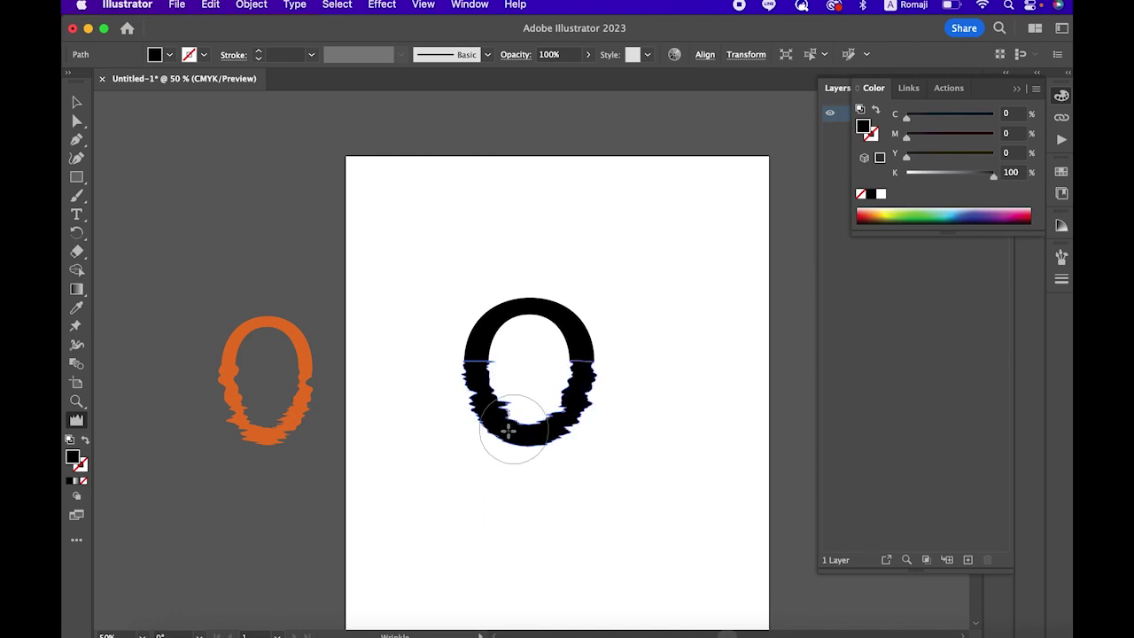
{"action": "left_click_drag", "start_coordinate": [479, 392], "coordinate": [438, 380]}
{"action": "left_click", "coordinate": [77, 102]}
{"action": "left_click", "coordinate": [287, 196]}
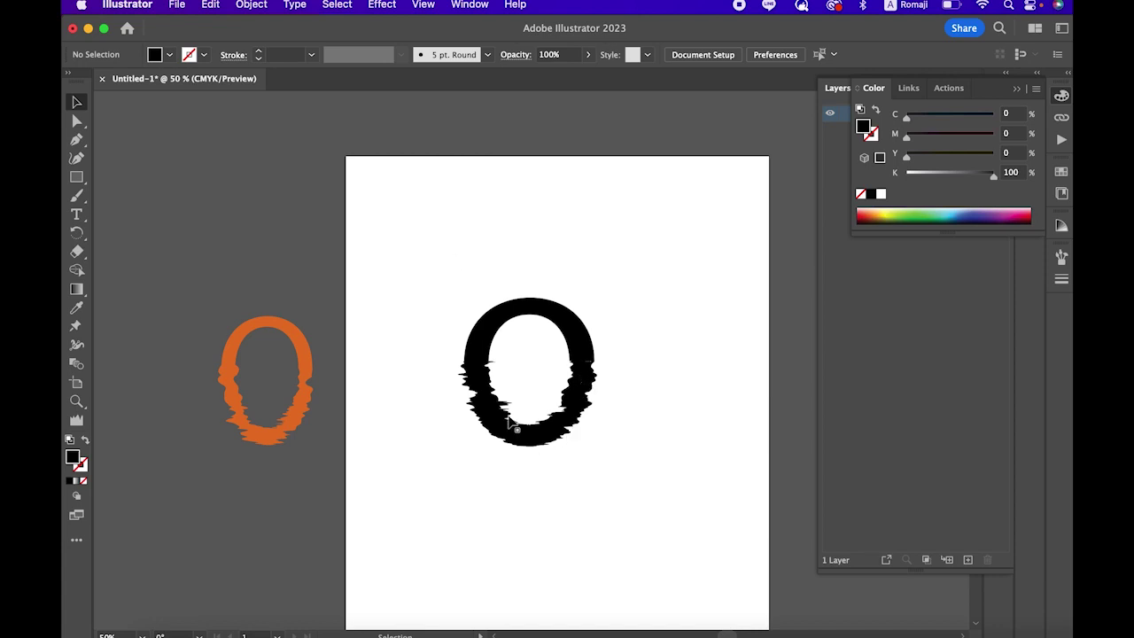
Zoom between 100% and 50% to compare the streaks with the orange reference.
{"action": "key", "text": "super+1"}
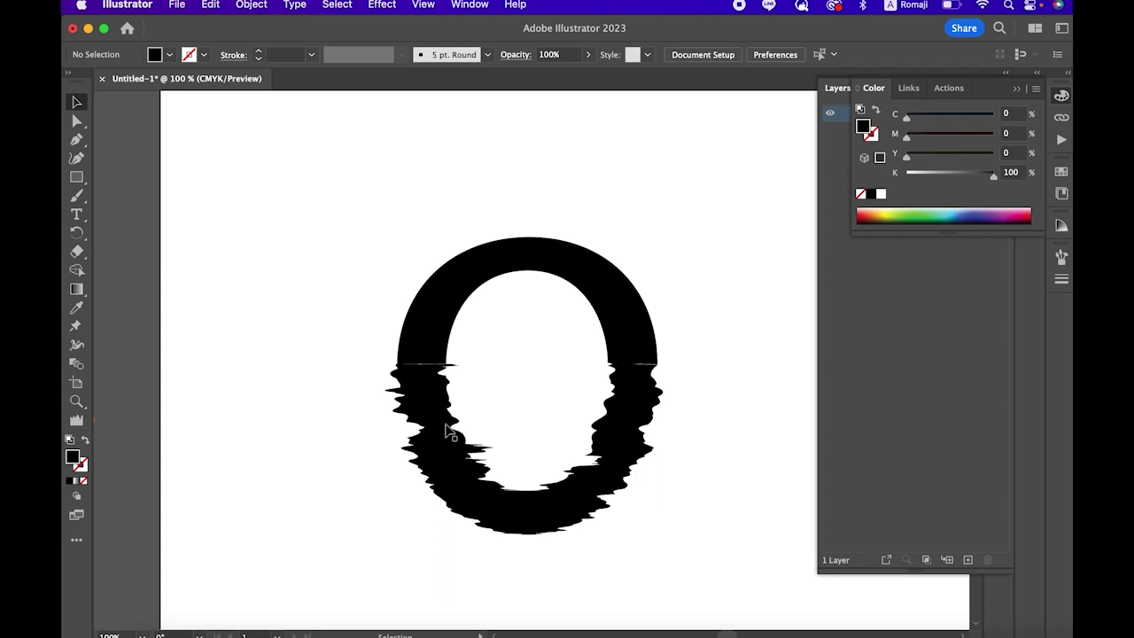
{"action": "key", "text": "super+minus"}
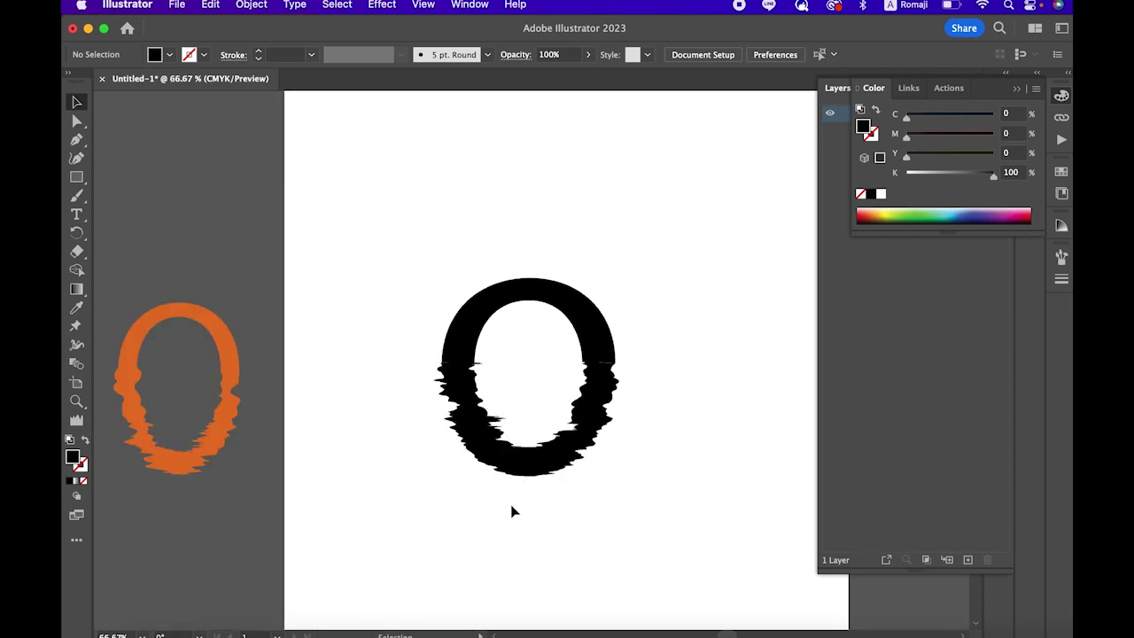
{"action": "scroll", "coordinate": [512, 507], "scroll_direction": "left", "scroll_amount": 1}
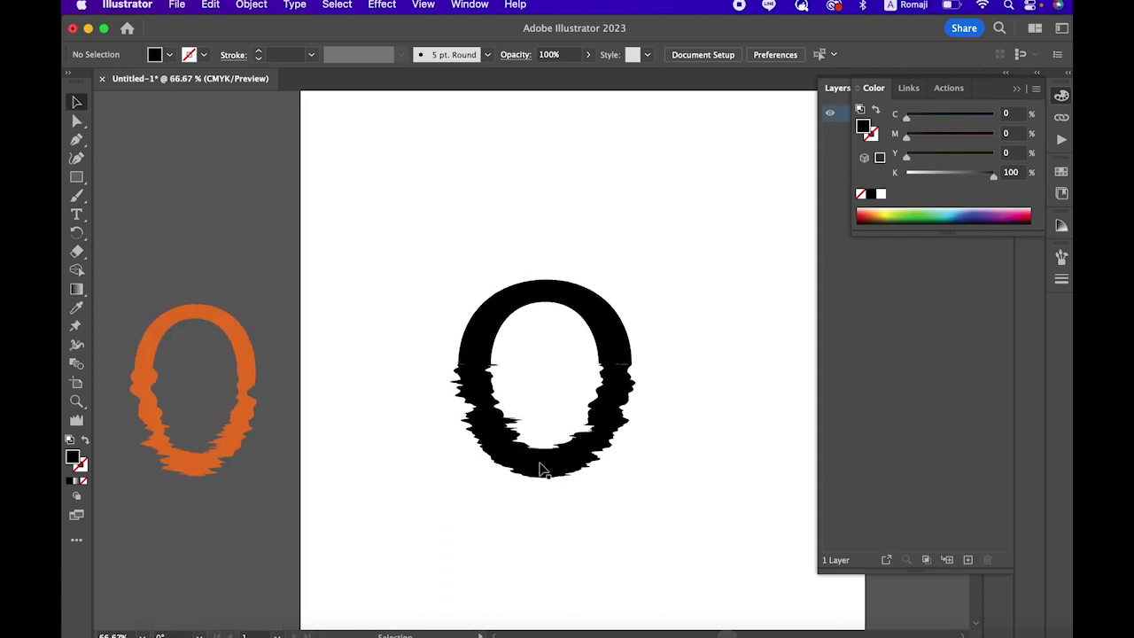
{"action": "scroll", "coordinate": [542, 470], "scroll_direction": "down", "scroll_amount": 2}
{"action": "scroll", "coordinate": [542, 469], "scroll_direction": "up", "scroll_amount": 4}
{"action": "scroll", "coordinate": [538, 468], "scroll_direction": "up", "scroll_amount": 2}
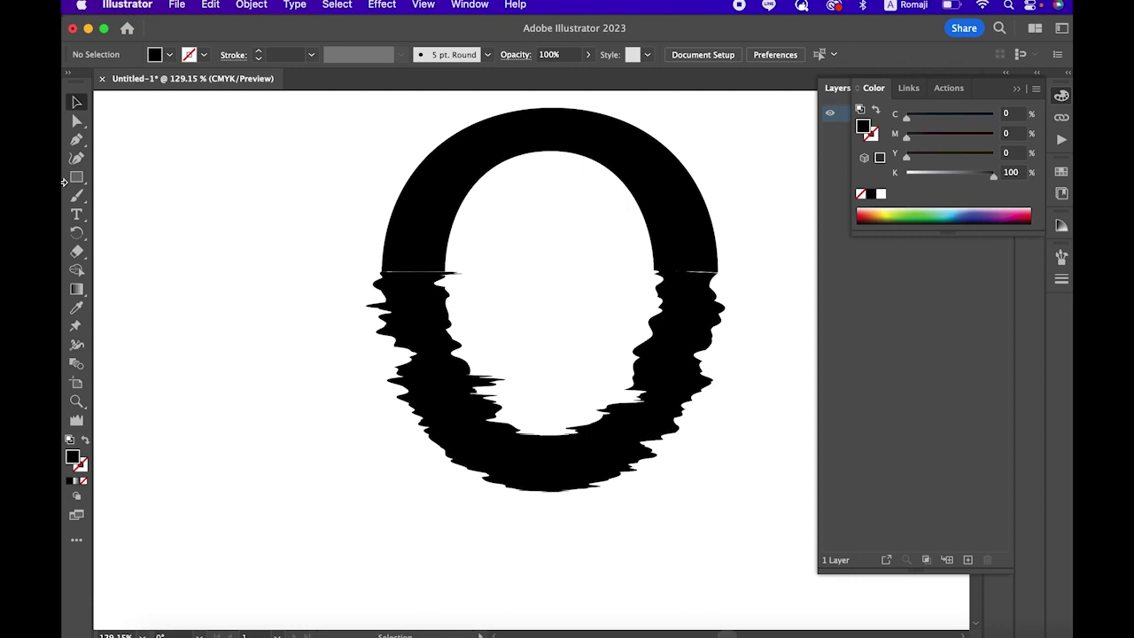
Wrinkle the lower half's left, right and inner bottom edges again for spikier streaks.
{"action": "key", "text": "ctrl+z"}
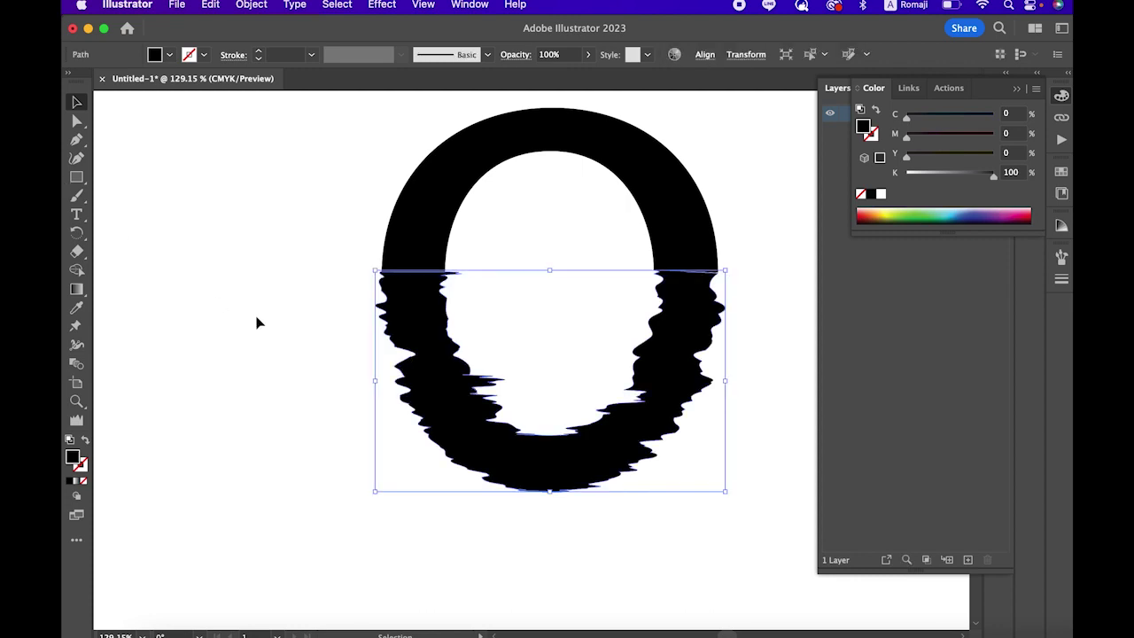
{"action": "left_click", "coordinate": [76, 420]}
{"action": "mouse_move", "coordinate": [365, 308]}
{"action": "left_mouse_down"}
{"action": "mouse_move", "coordinate": [380, 342]}
{"action": "mouse_move", "coordinate": [324, 354]}
{"action": "mouse_move", "coordinate": [431, 342]}
{"action": "left_mouse_up"}
{"action": "mouse_move", "coordinate": [623, 370]}
{"action": "left_mouse_down"}
{"action": "mouse_move", "coordinate": [665, 378]}
{"action": "mouse_move", "coordinate": [661, 362]}
{"action": "mouse_move", "coordinate": [633, 365]}
{"action": "left_mouse_up"}
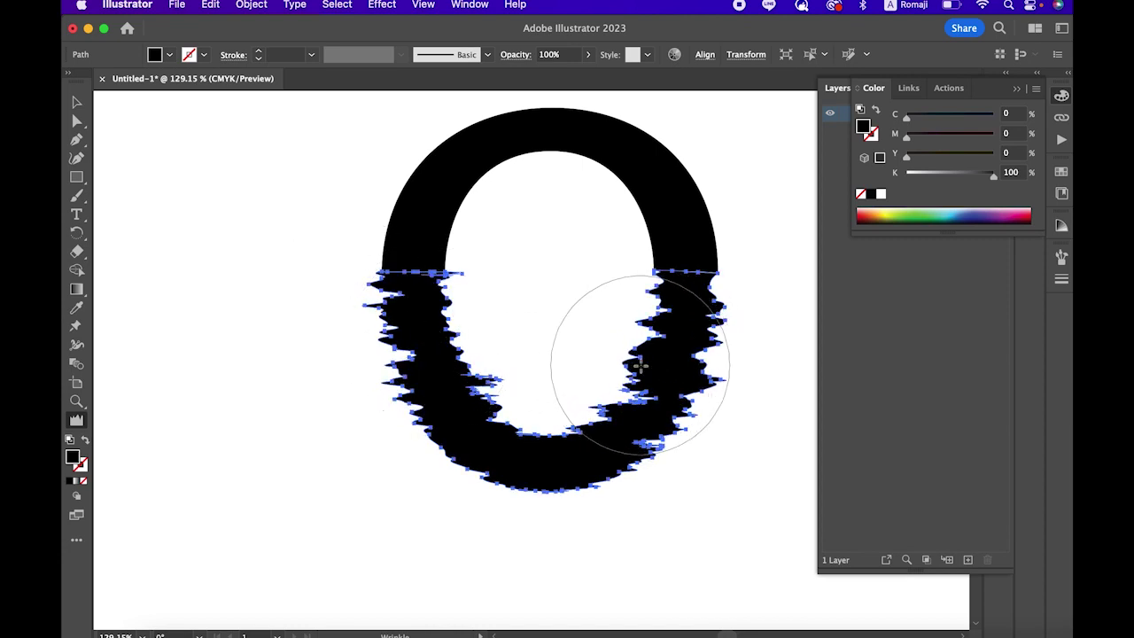
{"action": "left_click_drag", "start_coordinate": [495, 441], "coordinate": [544, 481]}
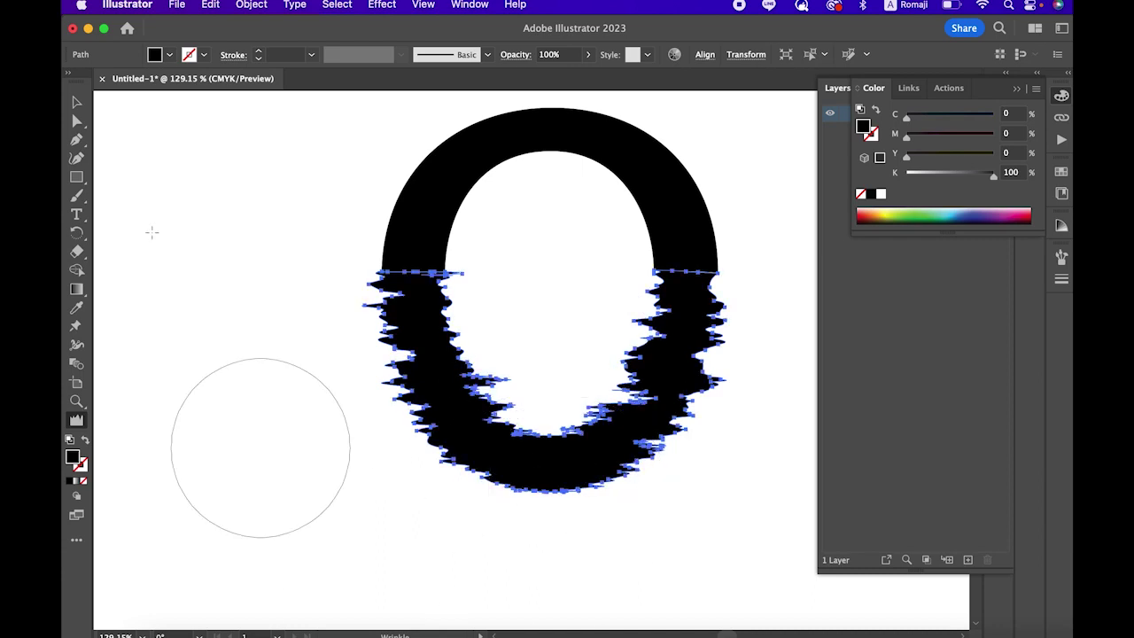
{"action": "key", "text": "v"}
{"action": "left_click", "coordinate": [156, 189]}
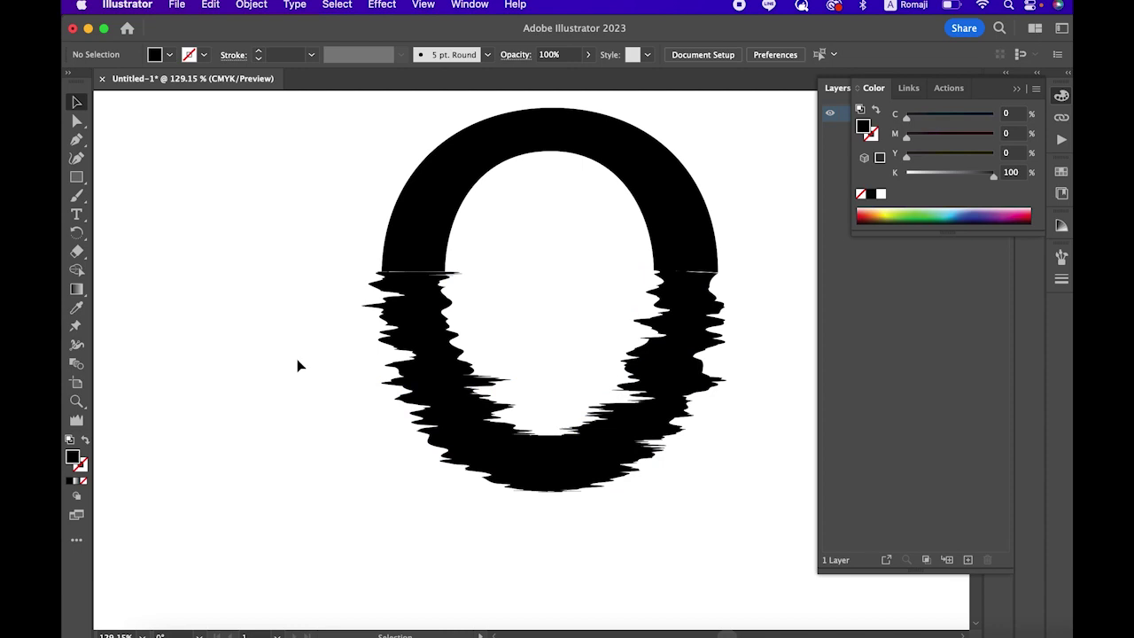
Zoom between 33.33% and 66.67% to compare the jagged O with the reference.
{"action": "left_click", "coordinate": [426, 342]}
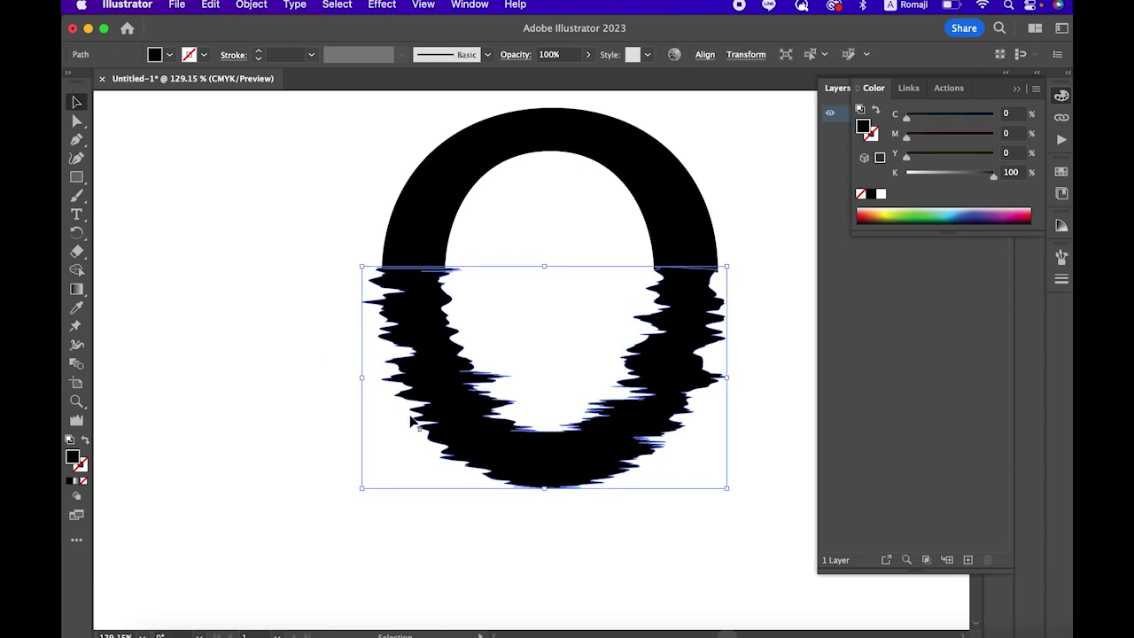
{"action": "left_click", "coordinate": [403, 470]}
{"action": "key", "text": "super+minus"}
{"action": "key", "text": "super+minus"}
{"action": "key", "text": "super+minus"}
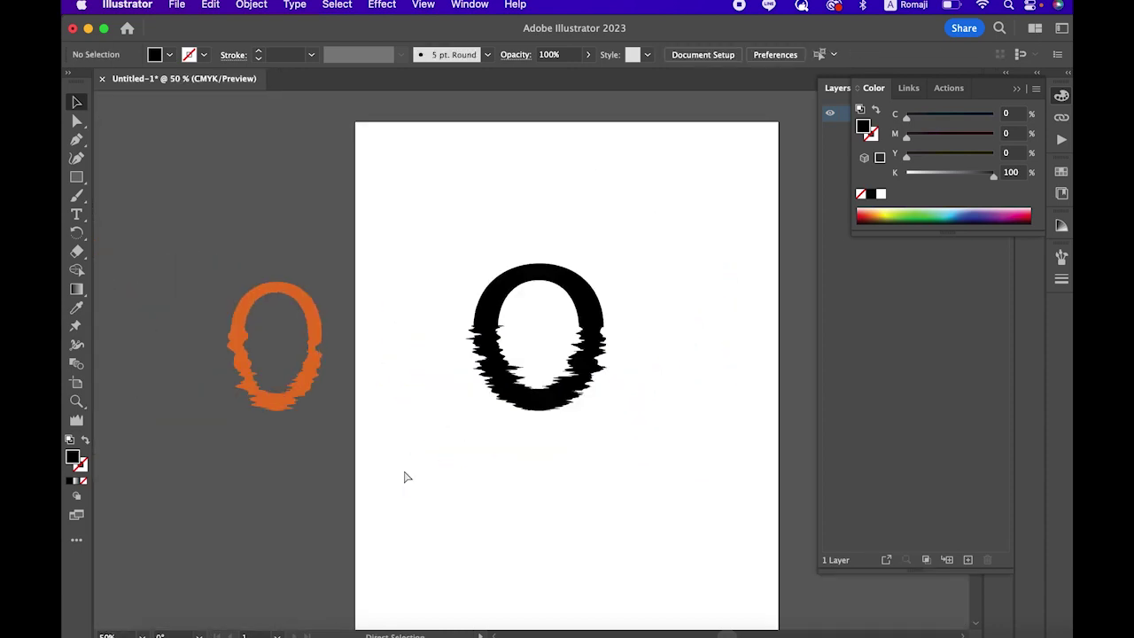
{"action": "key", "text": "super+minus"}
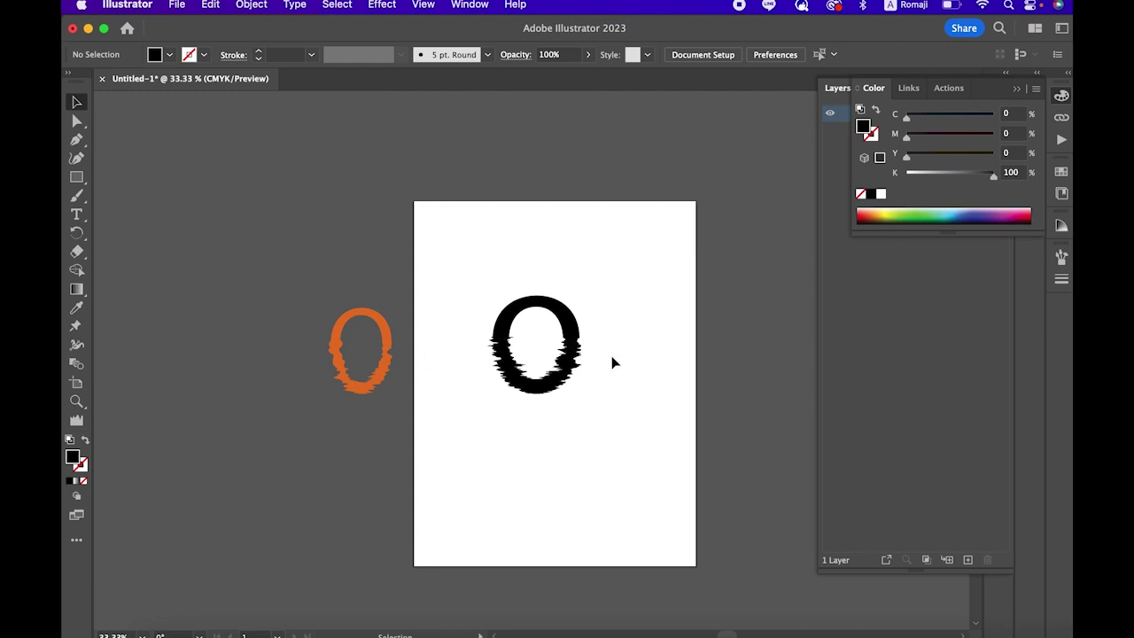
{"action": "key", "text": "super+equal"}
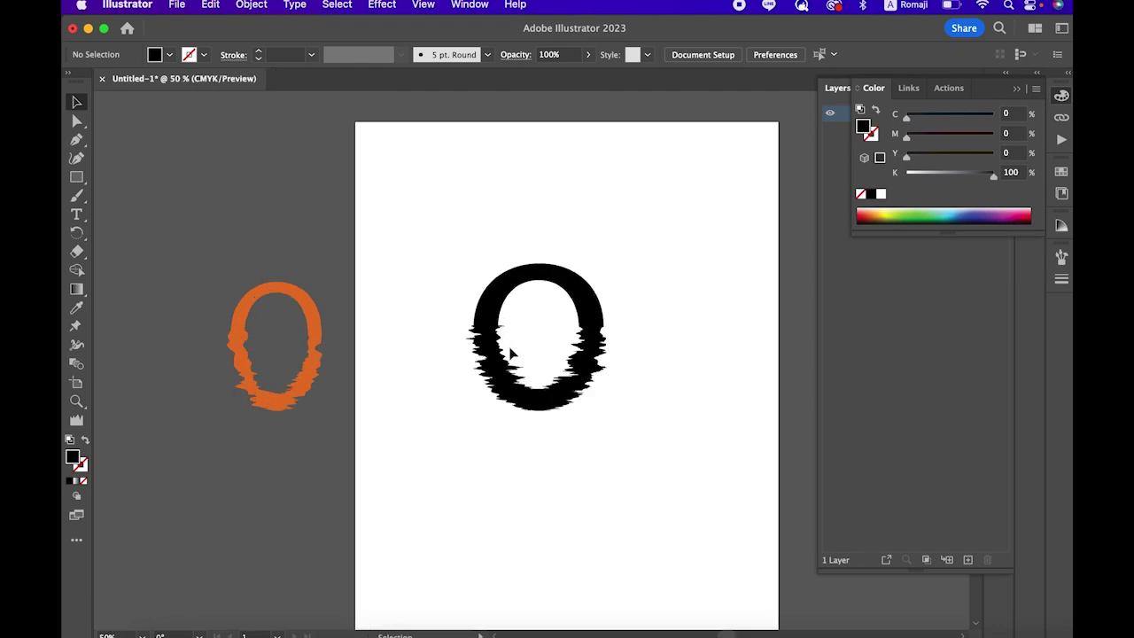
{"action": "key", "text": "super+equal"}
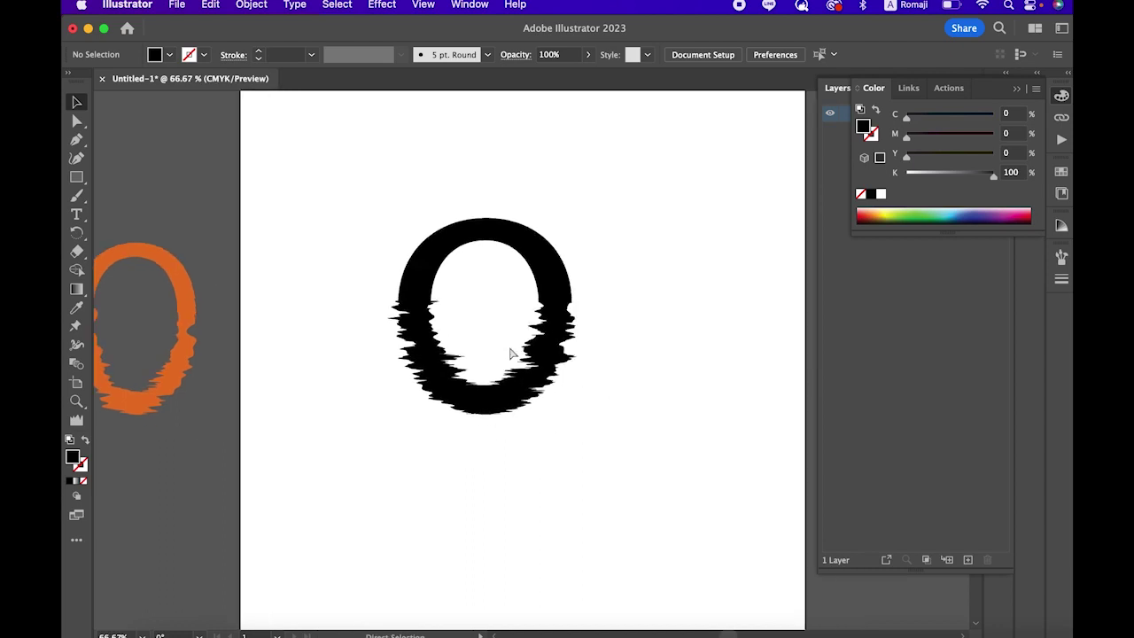
{"action": "key", "text": "super+minus"}
{"action": "key", "text": "super+minus"}
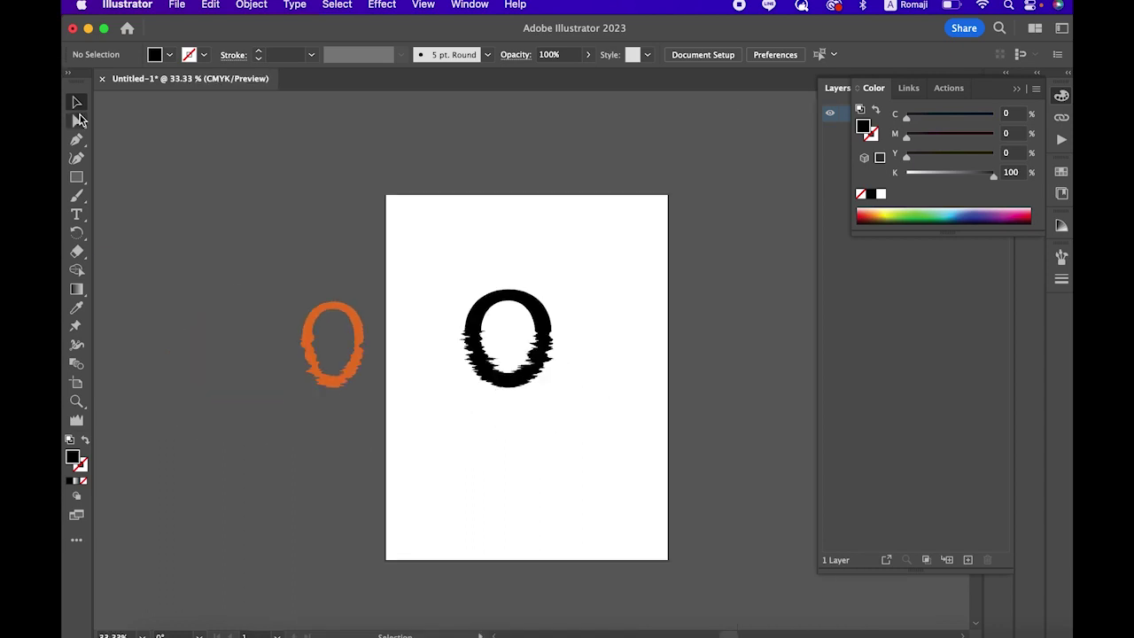
{"action": "key", "text": "super+equal"}
{"action": "key", "text": "super+equal"}
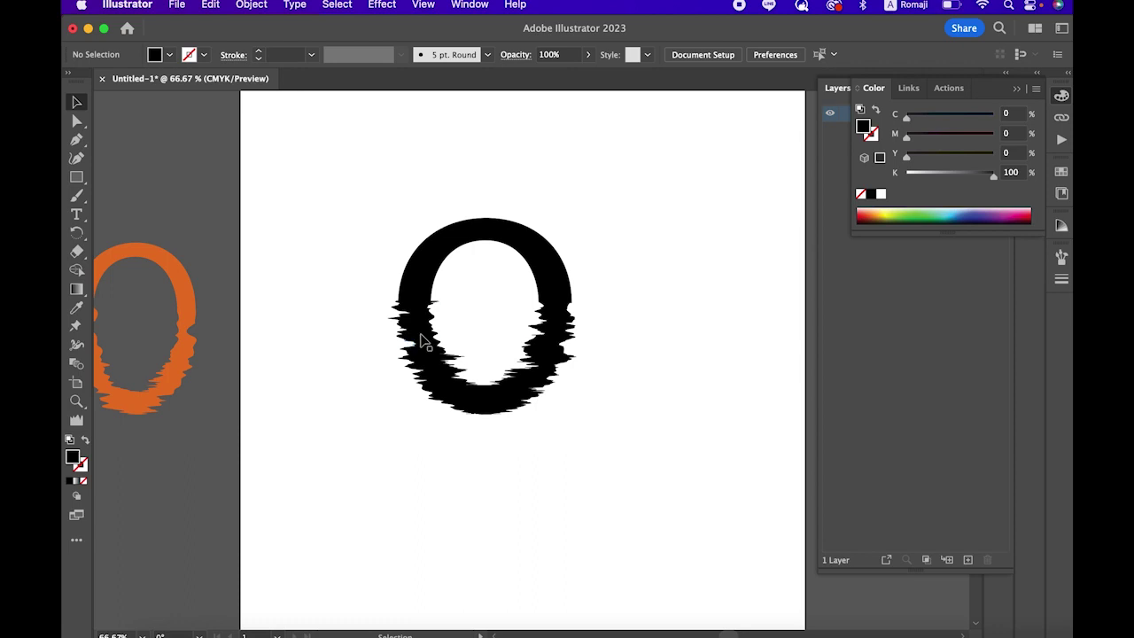
{"action": "left_click", "coordinate": [422, 340]}
{"action": "key", "text": "super+equal"}
{"action": "key", "text": "super+equal"}
{"action": "key", "text": "super+equal"}
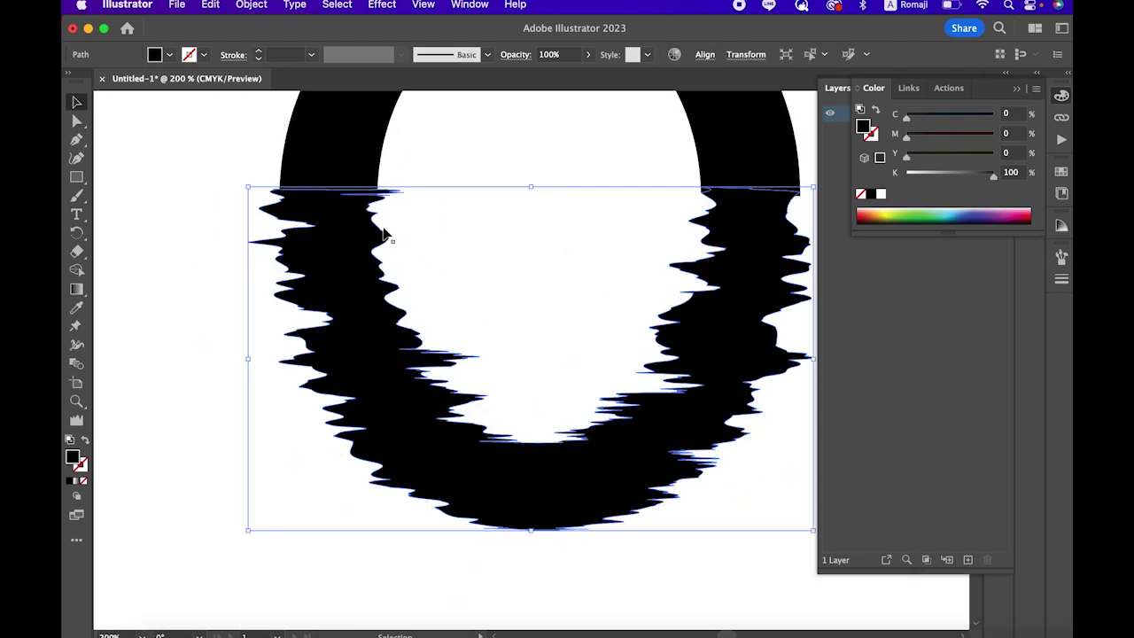
{"action": "double_click", "coordinate": [364, 232]}
{"action": "left_click", "coordinate": [390, 232]}
{"action": "left_click", "coordinate": [382, 238]}
{"action": "left_click", "coordinate": [76, 120]}
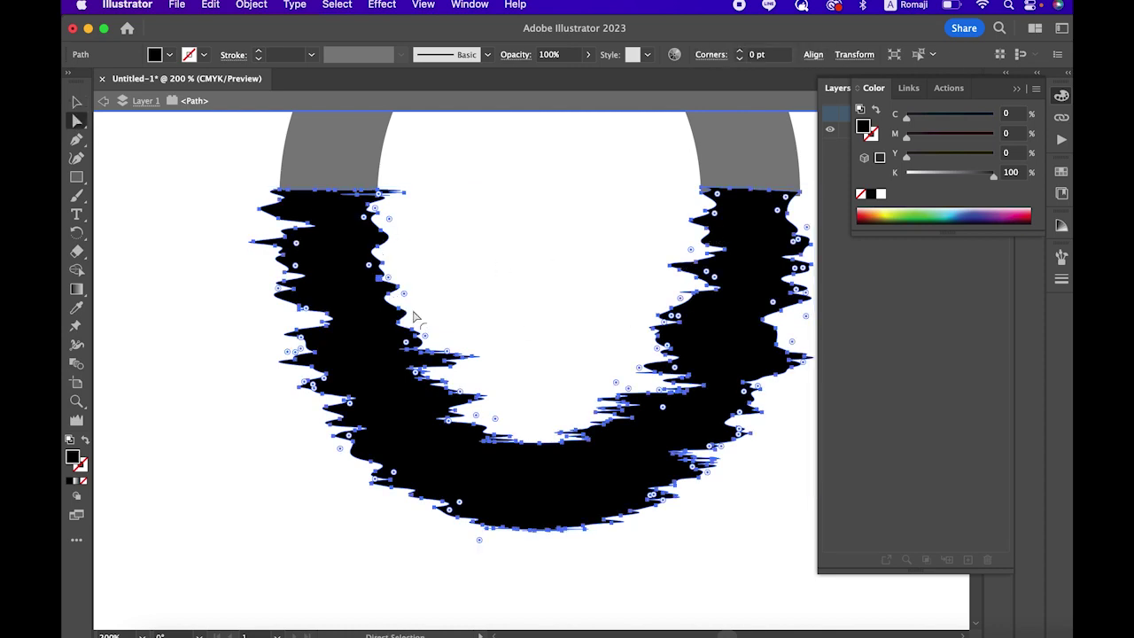
{"action": "left_click", "coordinate": [75, 126]}
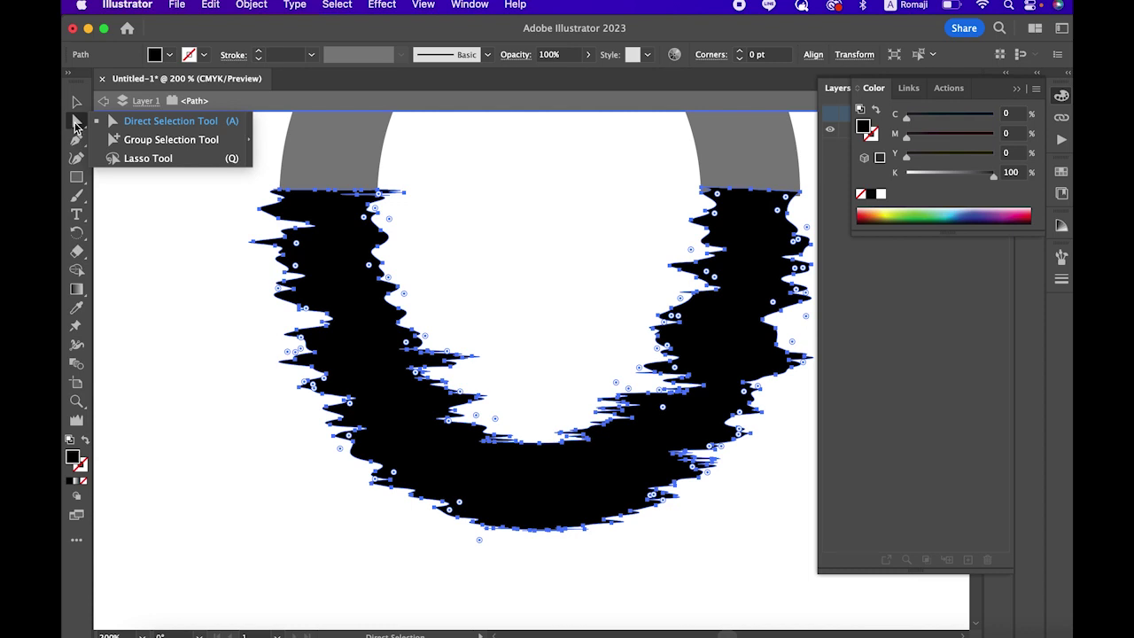
{"action": "left_click", "coordinate": [434, 295]}
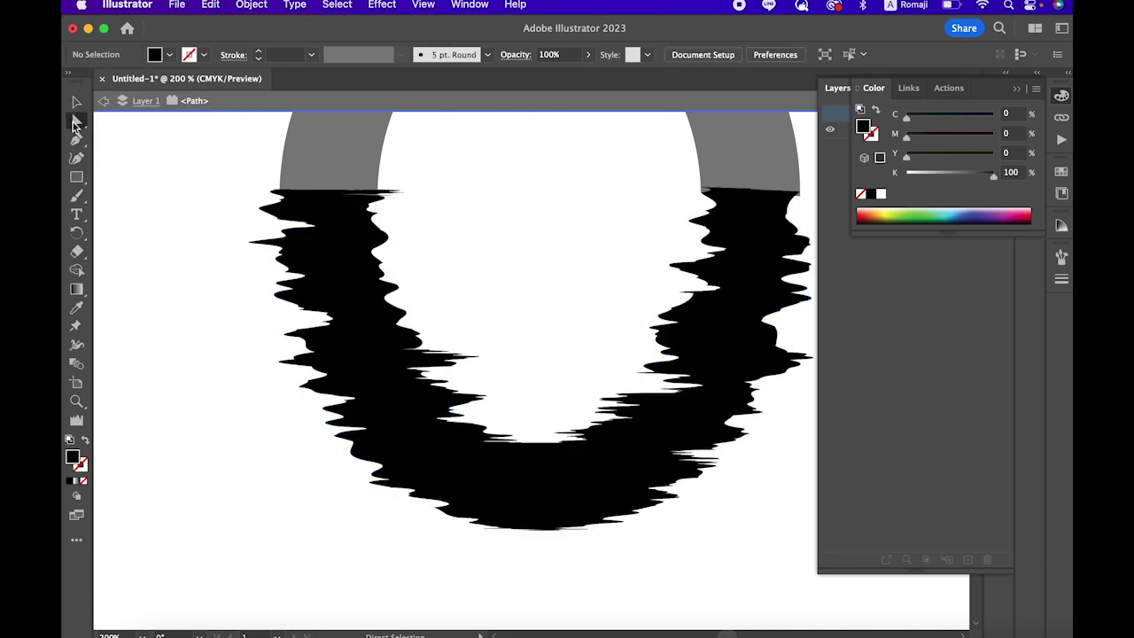
{"action": "left_click", "coordinate": [381, 278]}
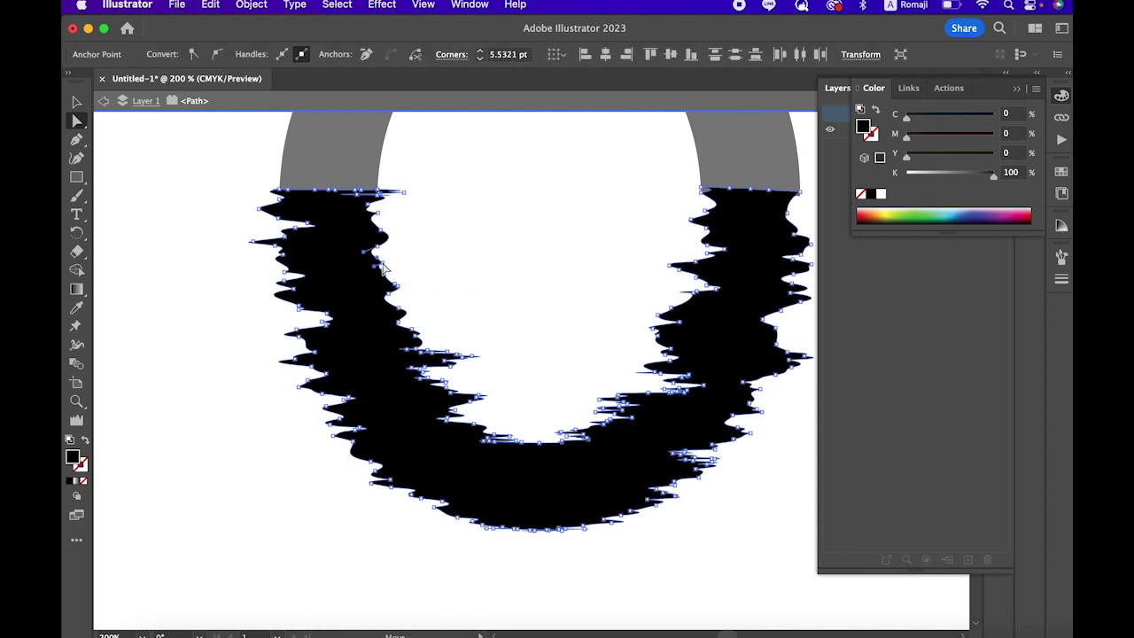
{"action": "left_click_drag", "start_coordinate": [381, 278], "coordinate": [453, 261]}
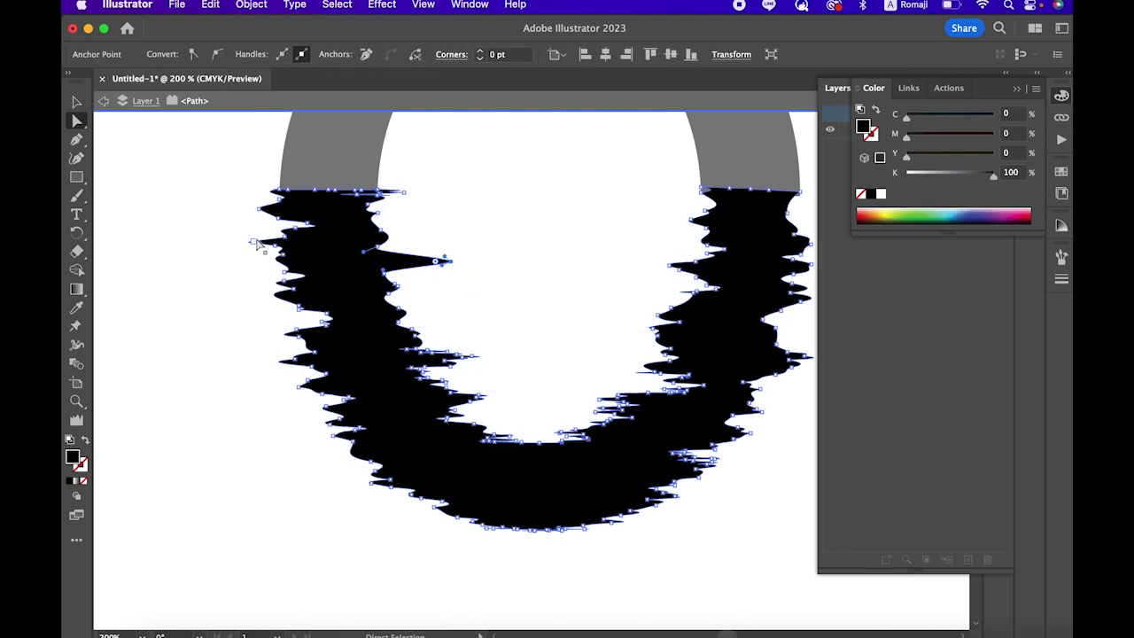
{"action": "left_click_drag", "start_coordinate": [226, 240], "coordinate": [182, 240]}
{"action": "left_click", "coordinate": [463, 256]}
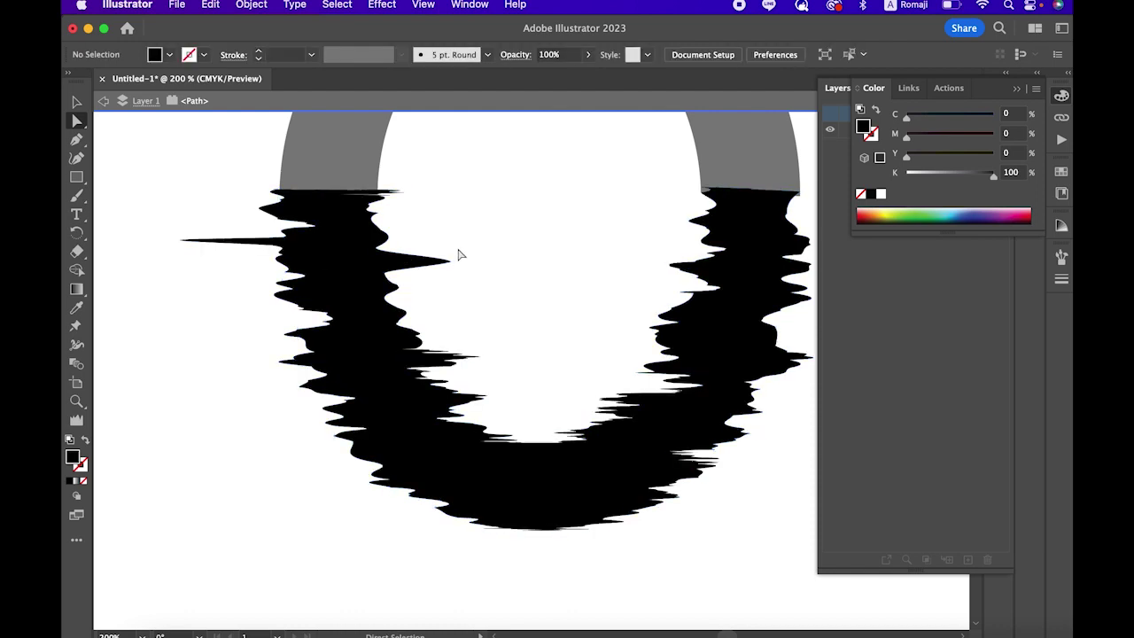
{"action": "key", "text": "ctrl+z"}
{"action": "key", "text": "ctrl+z"}
{"action": "key", "text": "ctrl+z"}
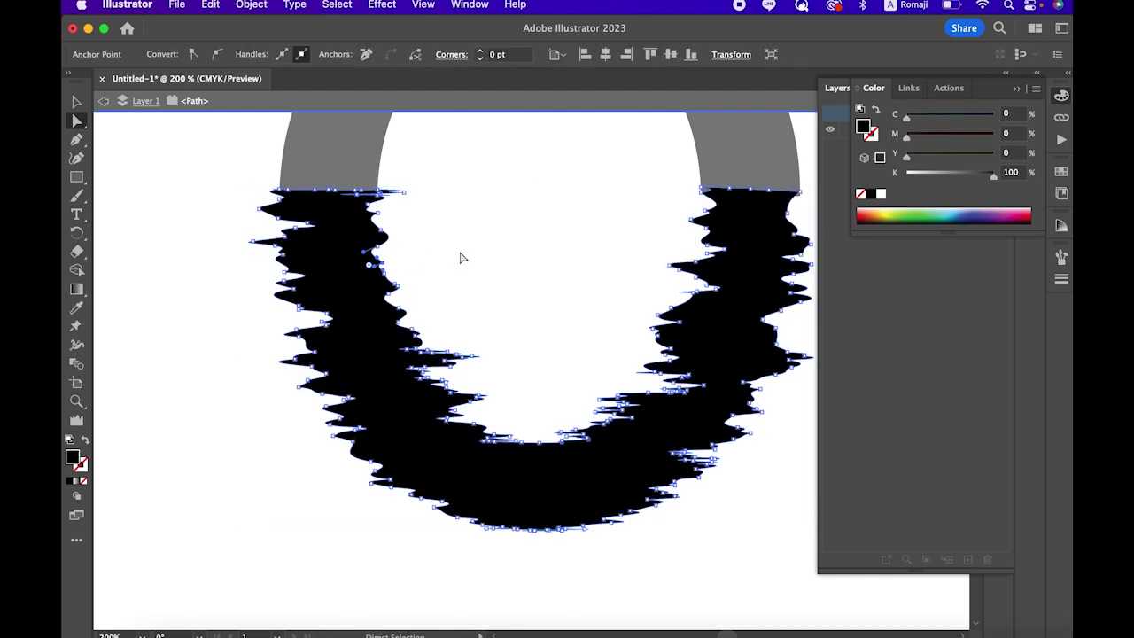
{"action": "key", "text": "ctrl+minus"}
{"action": "key", "text": "ctrl+minus"}
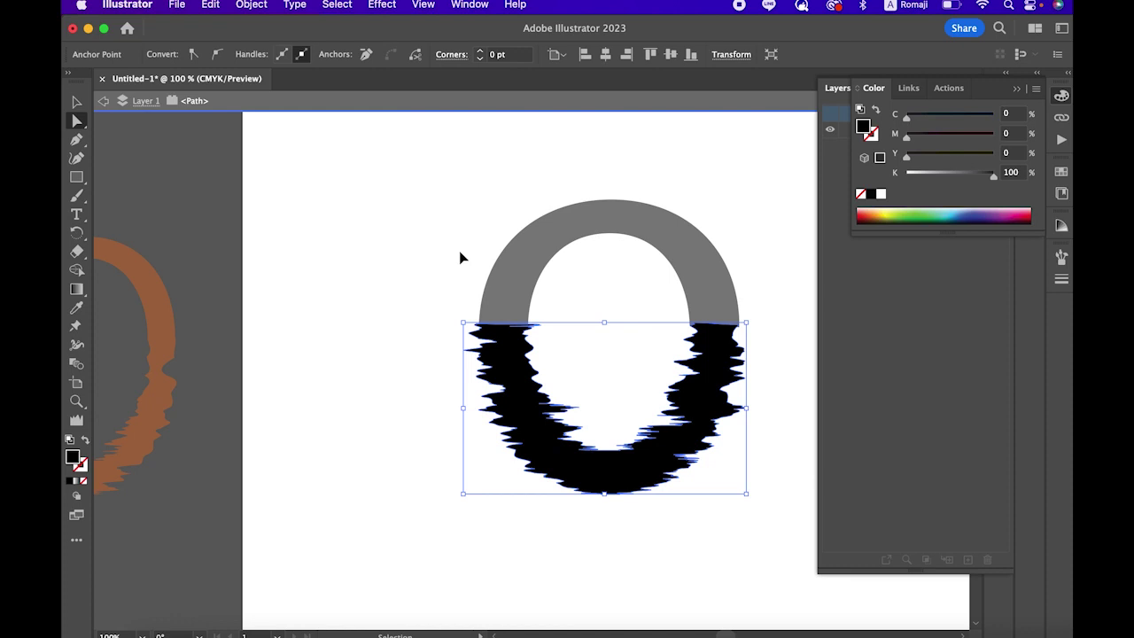
{"action": "left_click", "coordinate": [400, 292]}
{"action": "scroll", "coordinate": [399, 292], "scroll_direction": "right", "scroll_amount": 3}
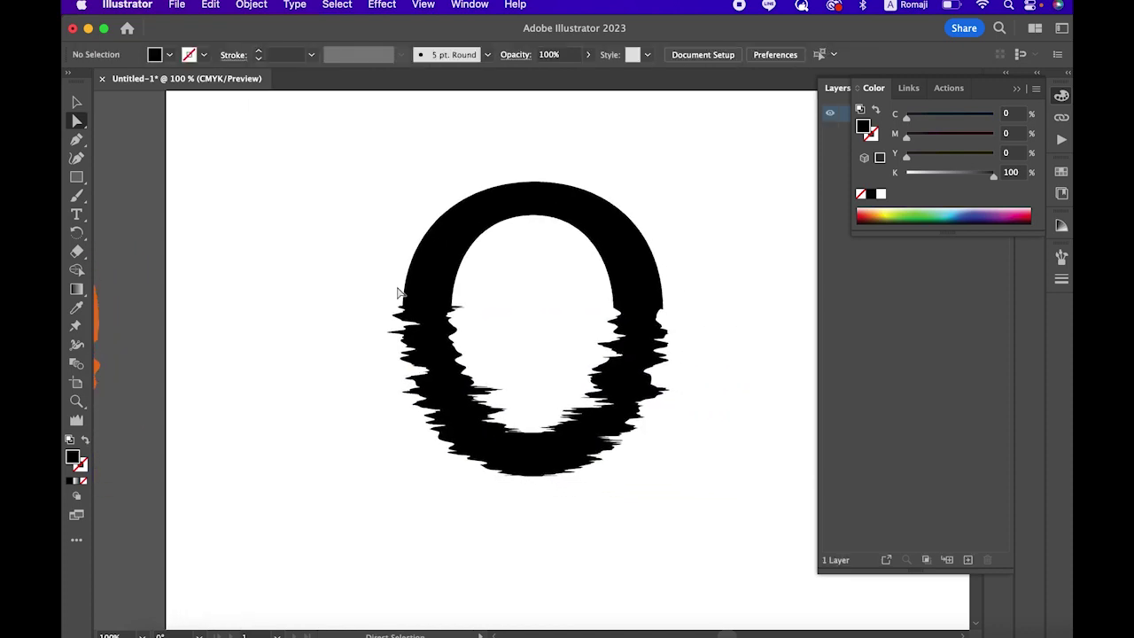
{"action": "key", "text": "ctrl+minus"}
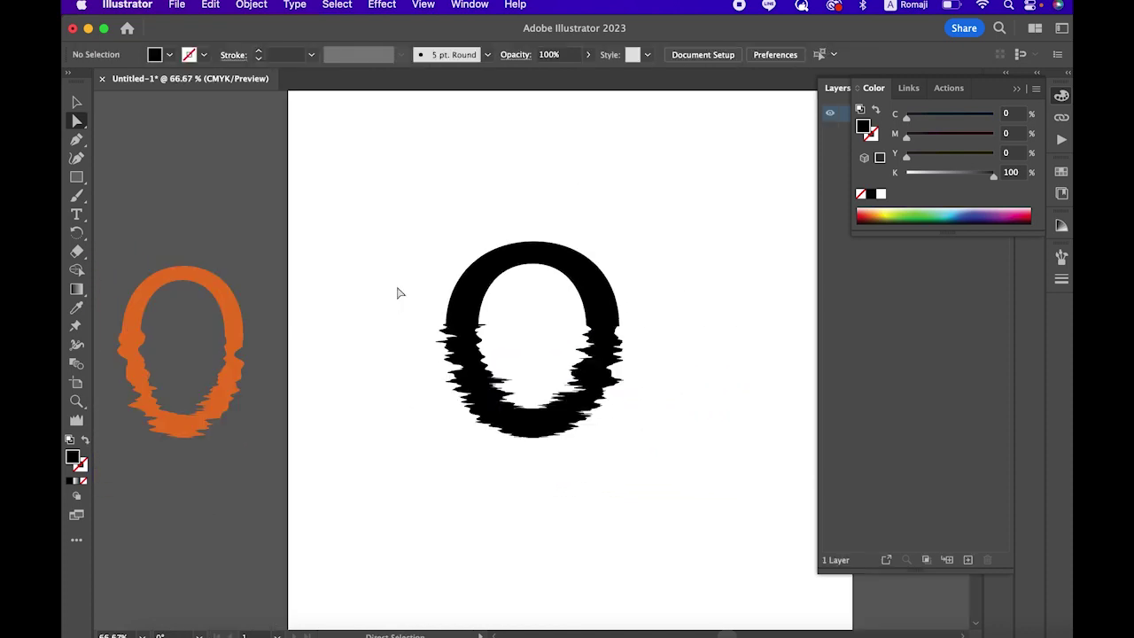